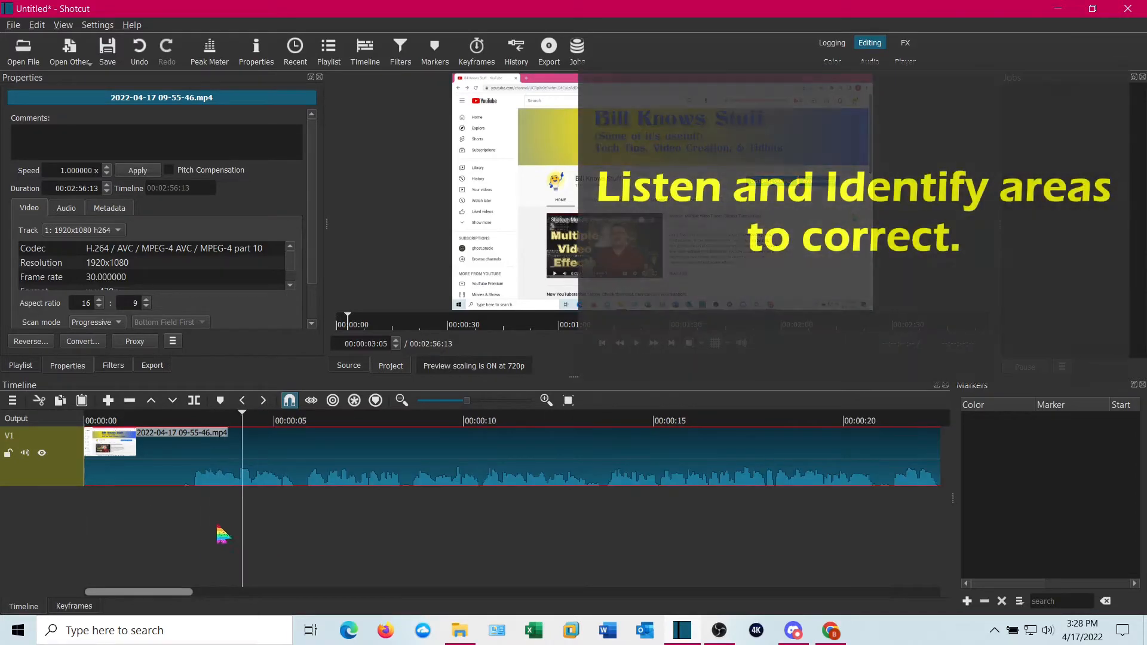
Play the opening narration to find the first spot to correct and add a timeline marker at 00:00:06:03.
{"action": "left_click_drag", "start_coordinate": [207, 522], "coordinate": [192, 514]}
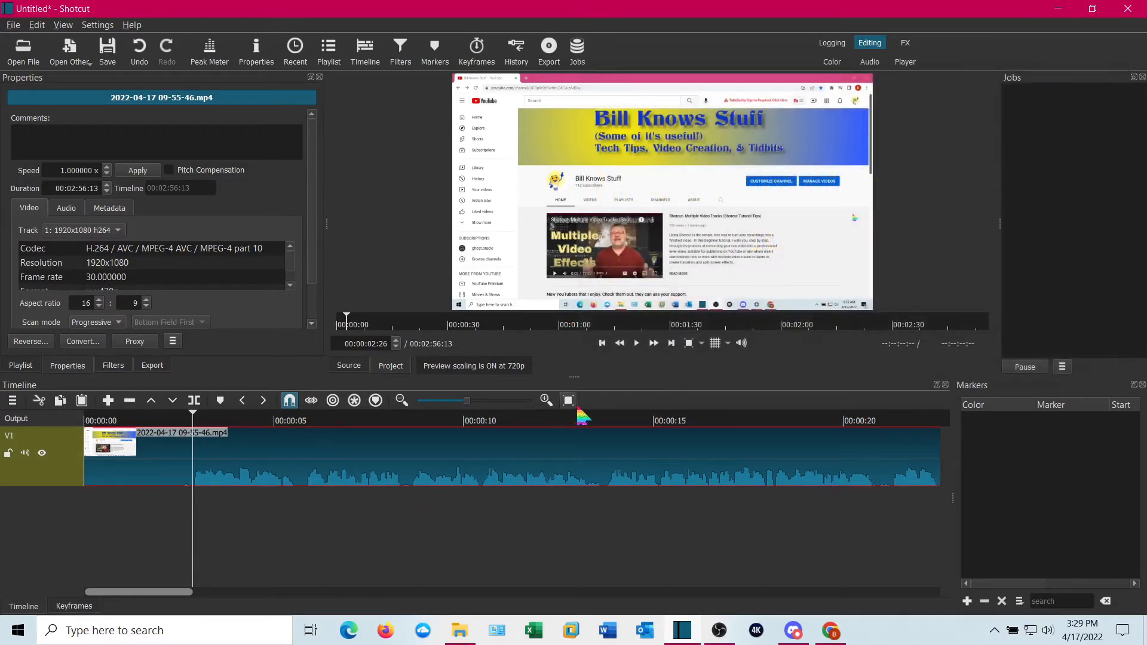
{"action": "left_click", "coordinate": [635, 342]}
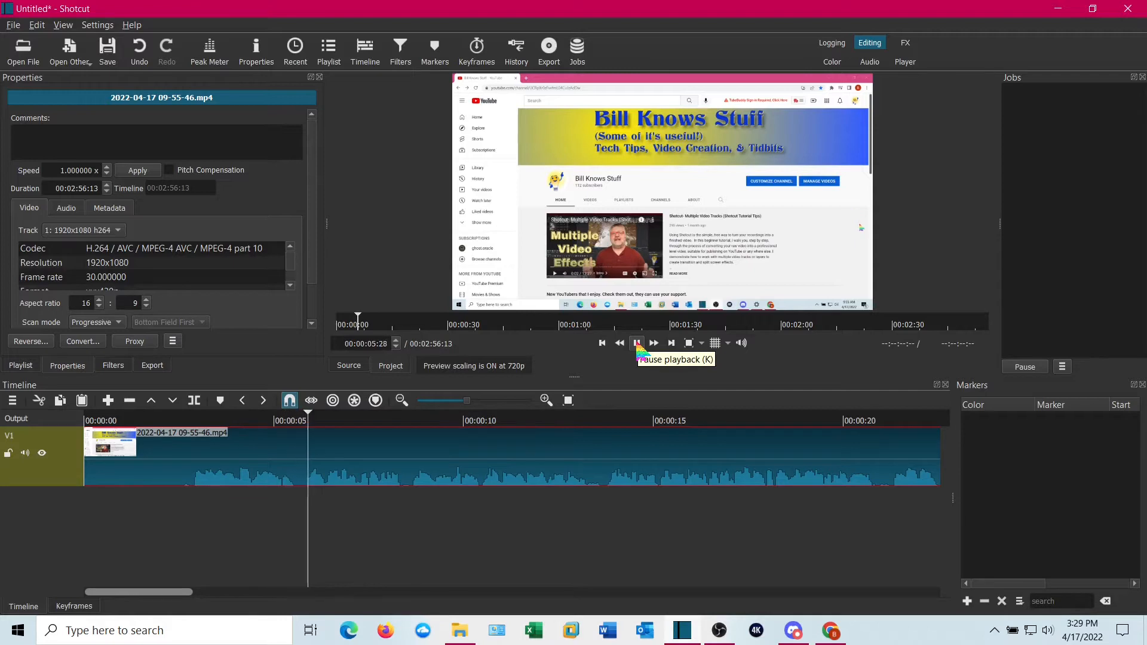
{"action": "left_click", "coordinate": [636, 342]}
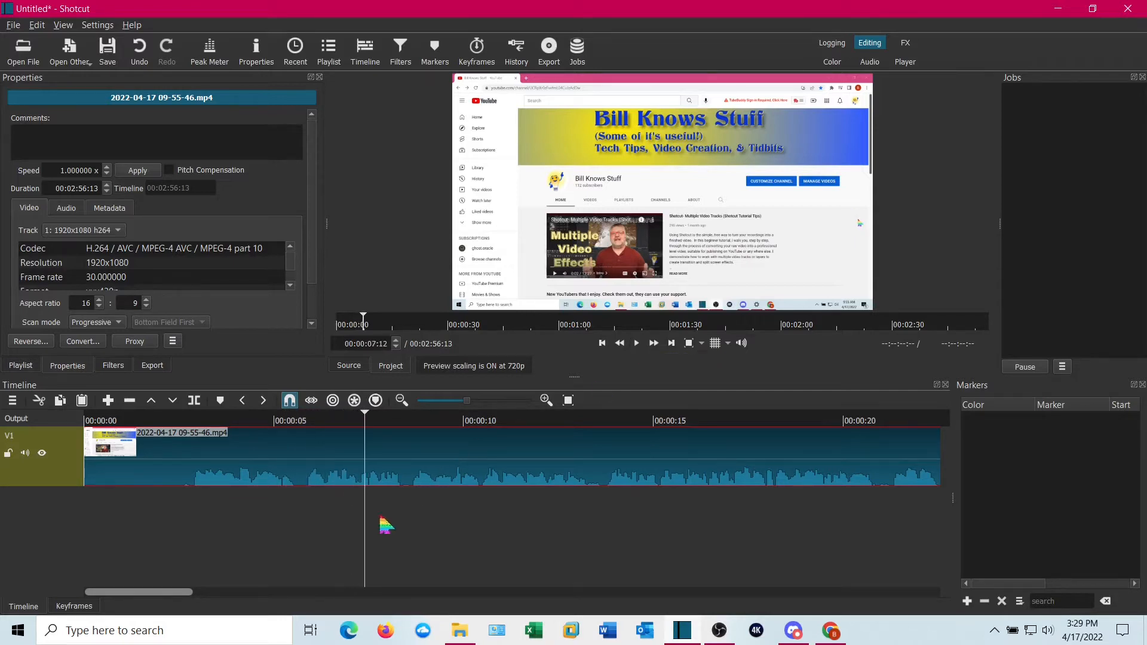
{"action": "left_click_drag", "start_coordinate": [363, 511], "coordinate": [316, 502]}
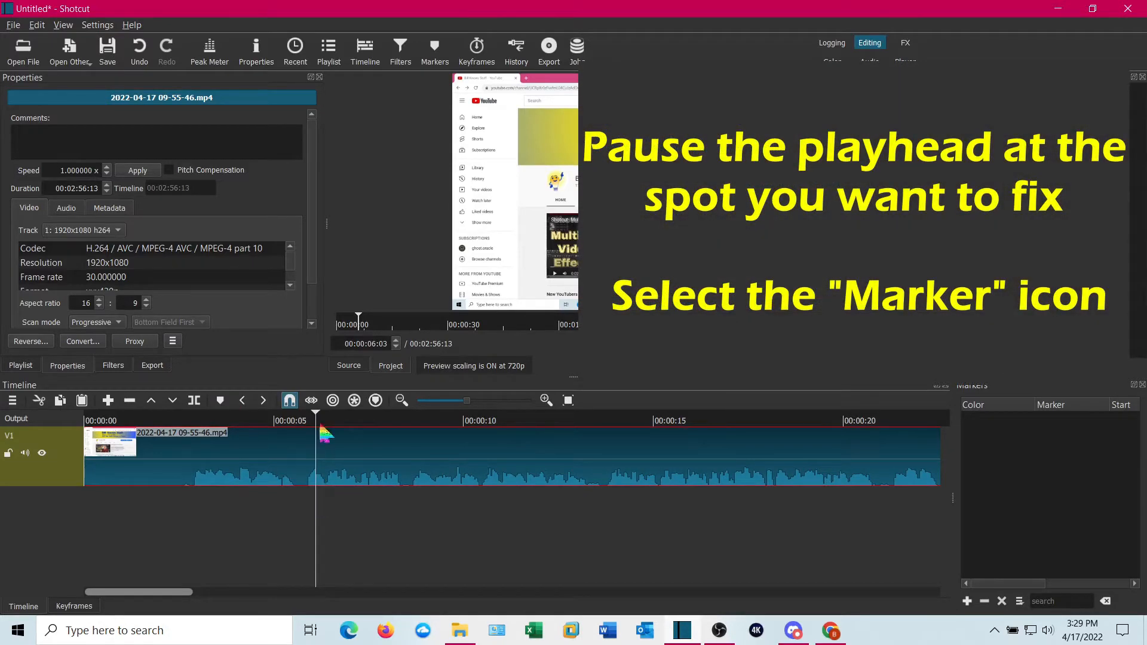
{"action": "left_click", "coordinate": [220, 401]}
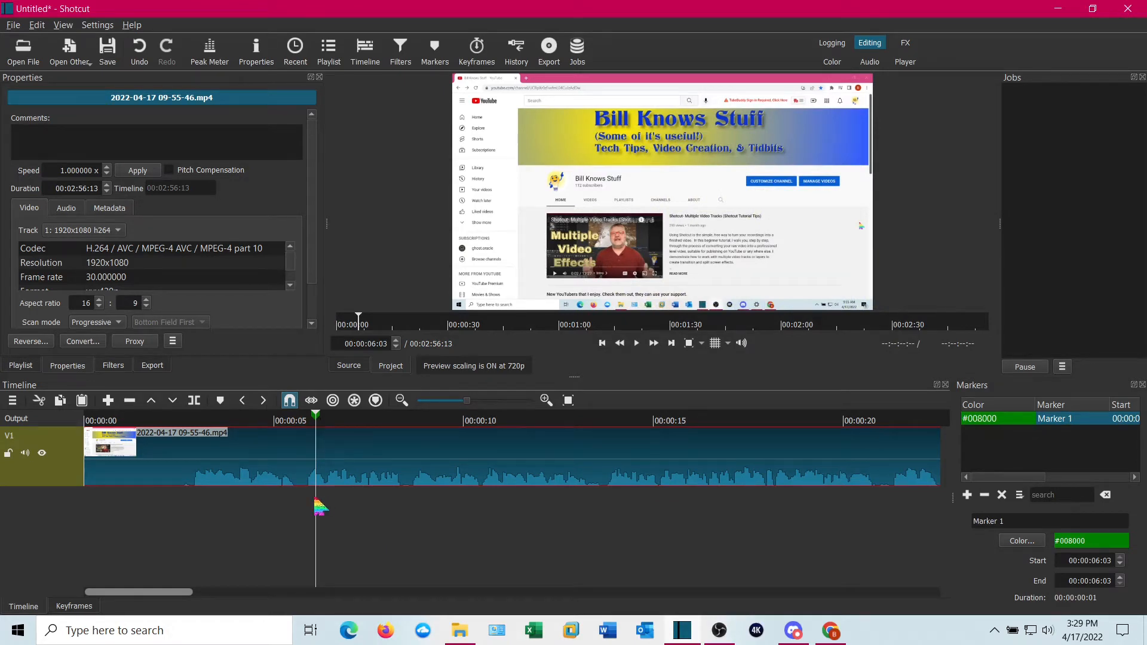
Play on from the first marker to the next spot to correct and add a marker at 00:00:13:12.
{"action": "left_click_drag", "start_coordinate": [315, 500], "coordinate": [338, 511]}
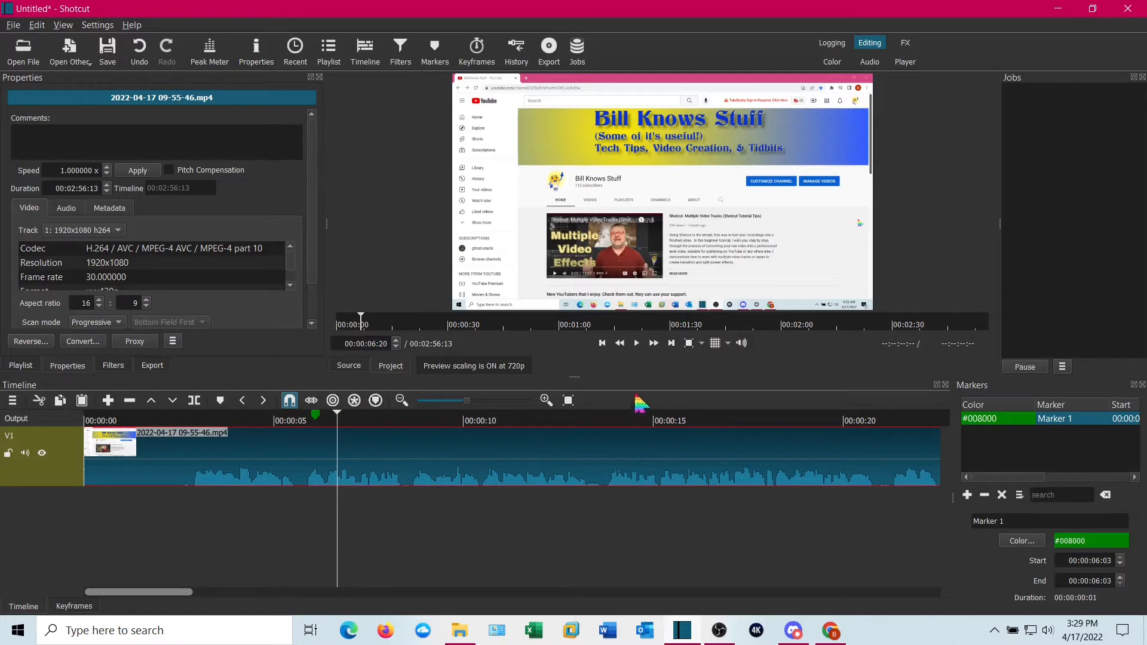
{"action": "left_click", "coordinate": [637, 343]}
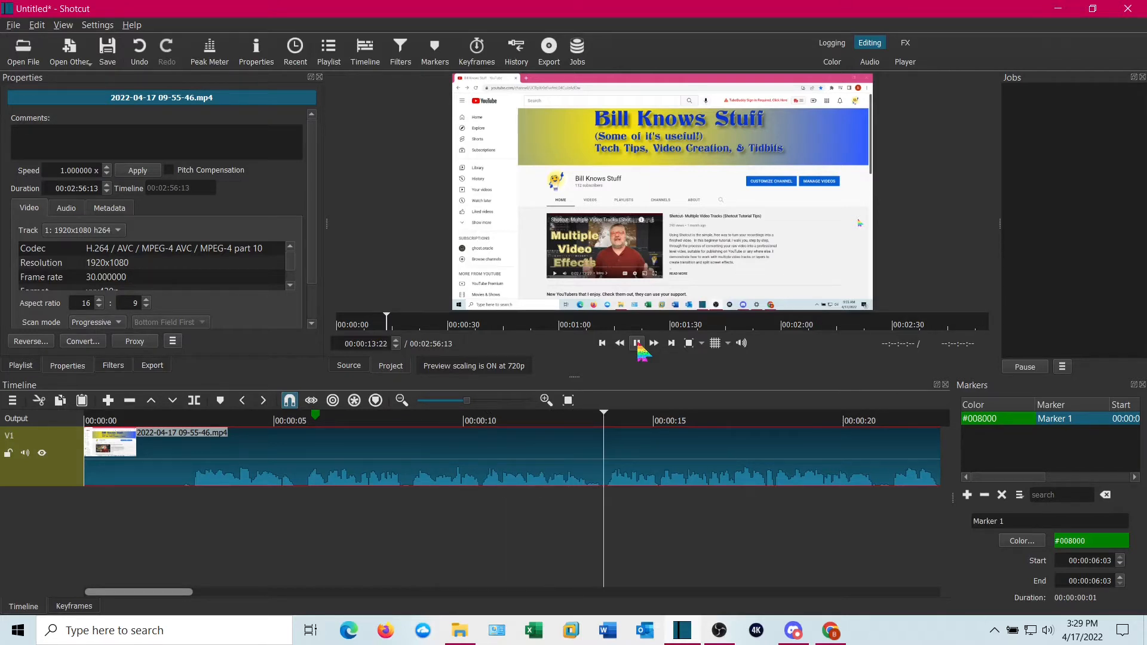
{"action": "left_click", "coordinate": [637, 343]}
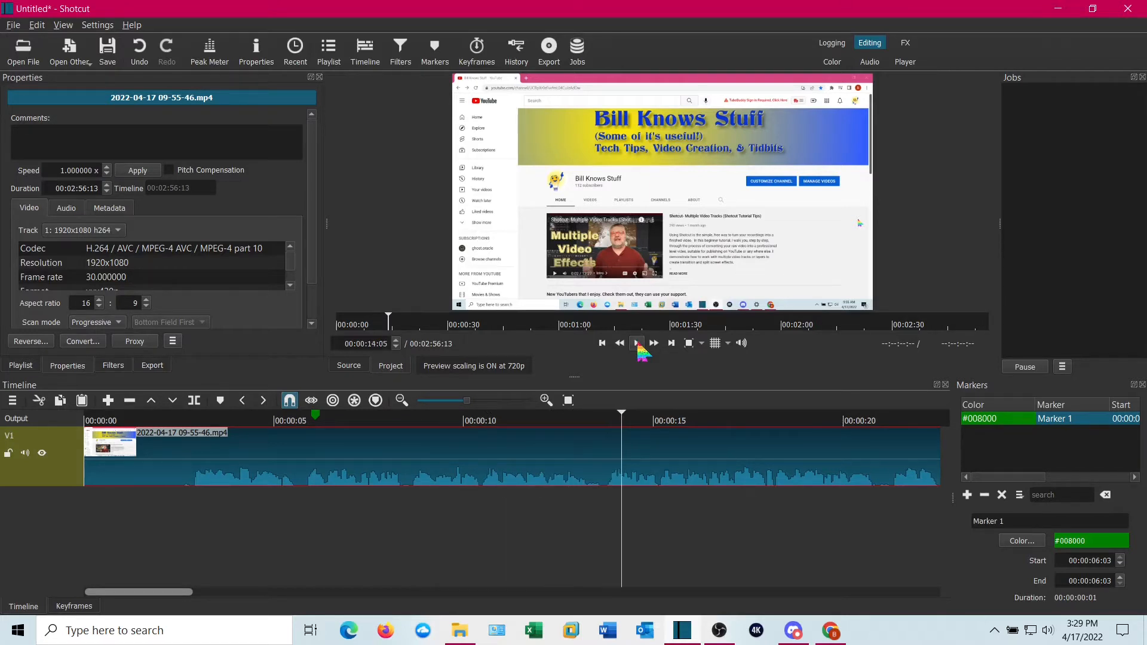
{"action": "left_click", "coordinate": [593, 483]}
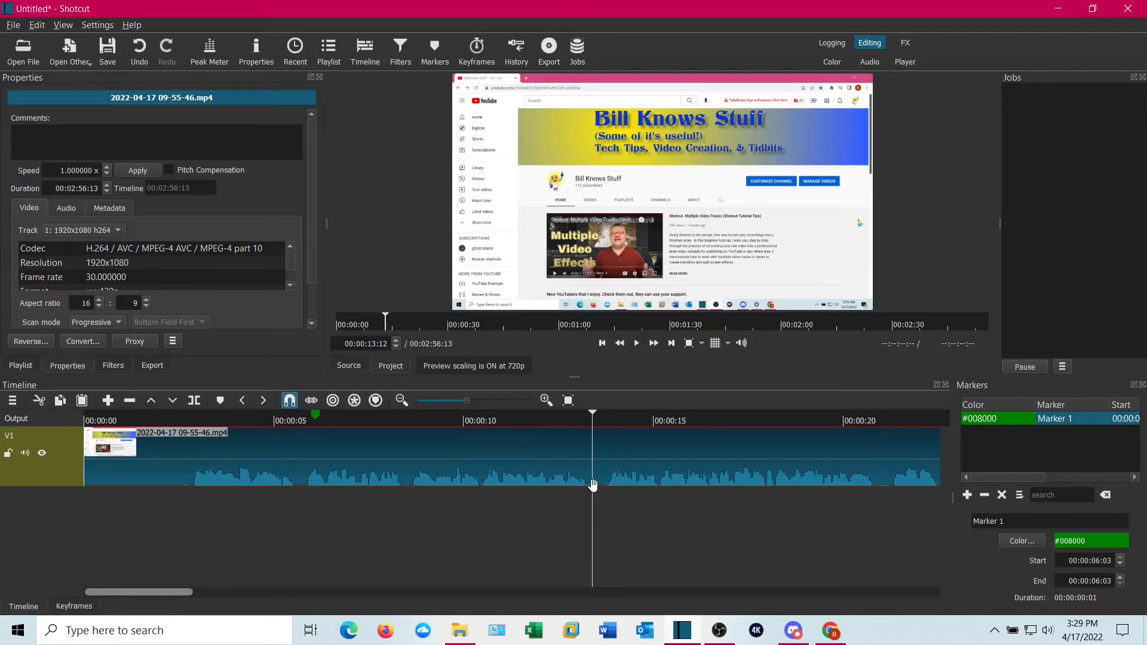
{"action": "left_click", "coordinate": [221, 400]}
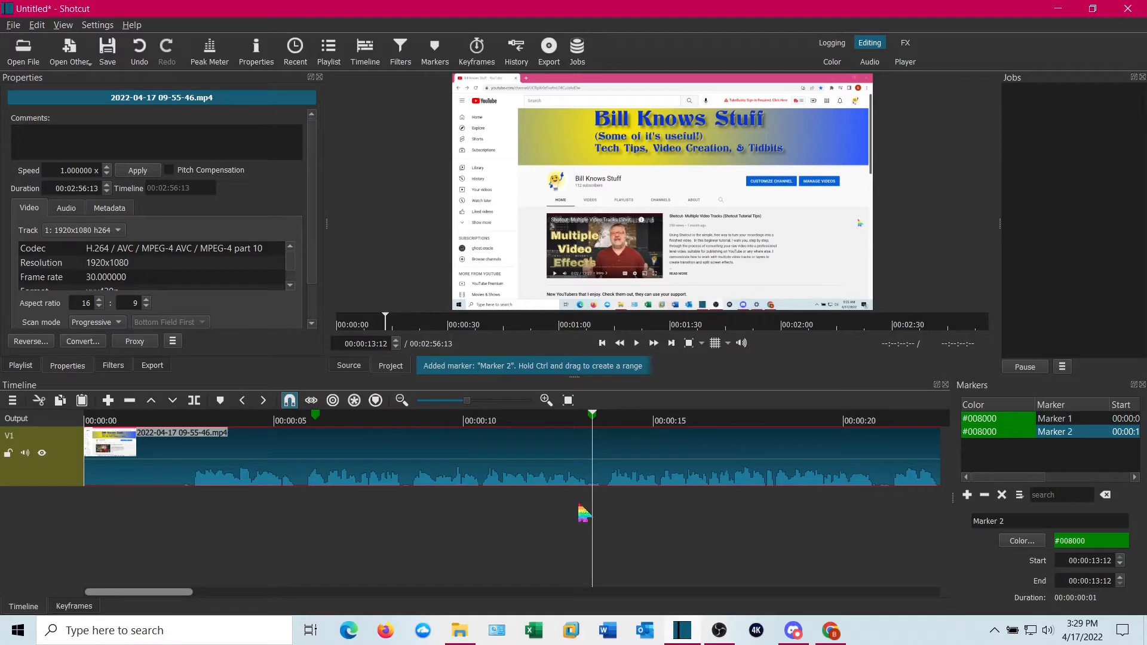
{"action": "left_click_drag", "start_coordinate": [593, 509], "coordinate": [619, 511]}
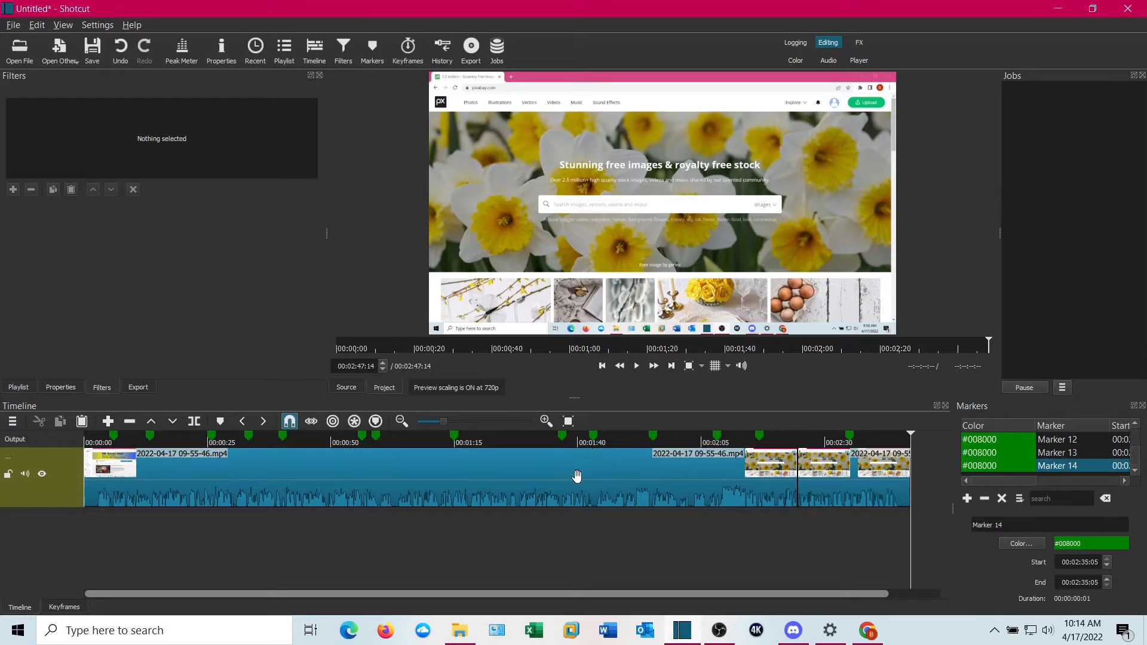
Add a Gain / Volume filter to the first clip on V1 and turn on keyframes for its level.
{"action": "left_click", "coordinate": [104, 478]}
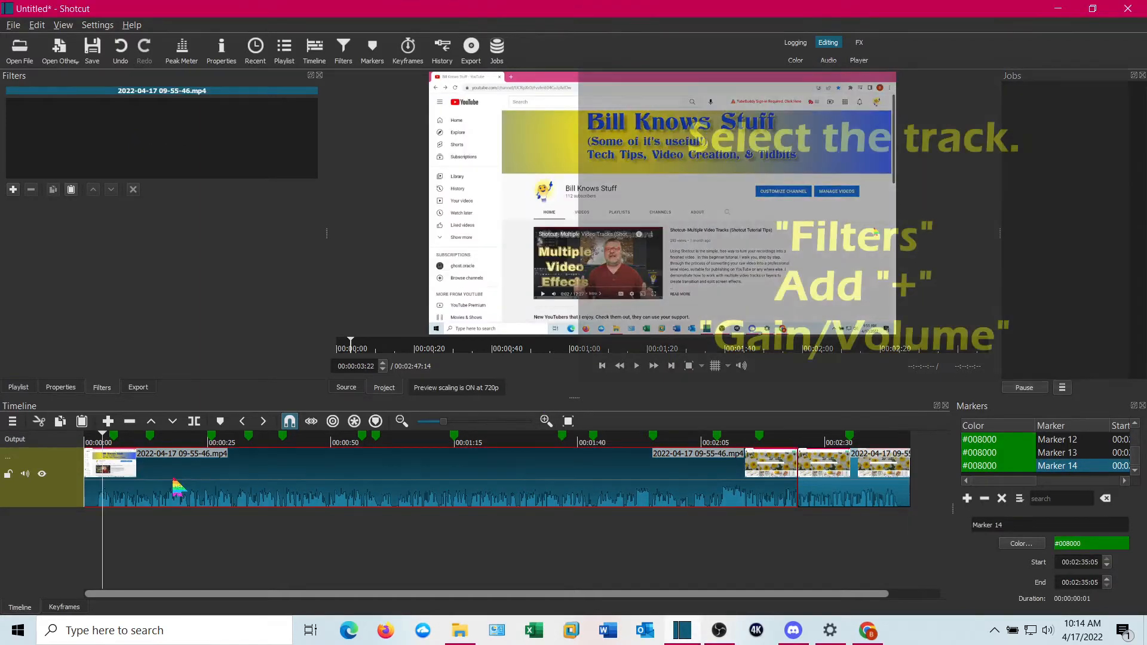
{"action": "left_click", "coordinate": [13, 190]}
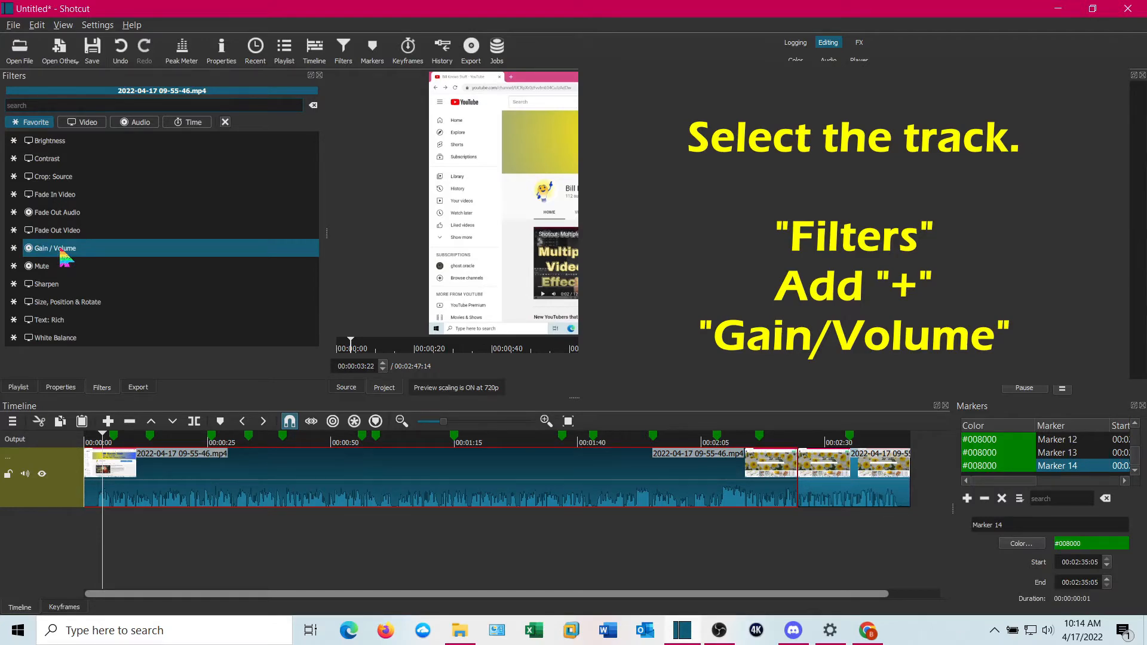
{"action": "left_click", "coordinate": [54, 248]}
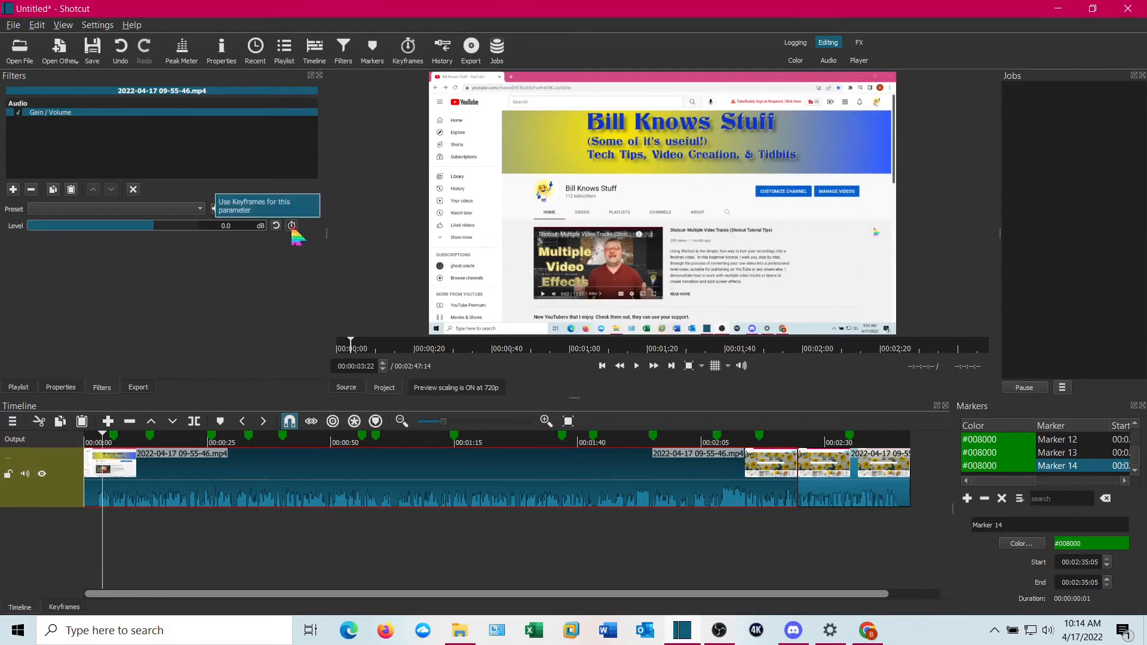
{"action": "left_click", "coordinate": [292, 227]}
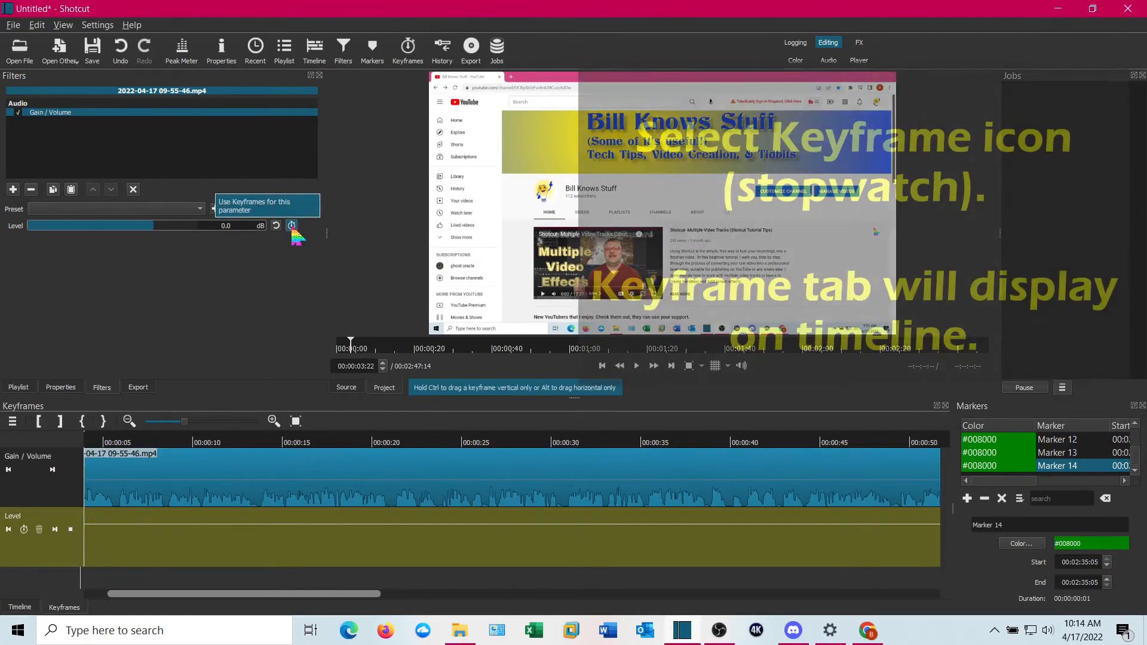
{"action": "left_click_drag", "start_coordinate": [206, 594], "coordinate": [131, 595]}
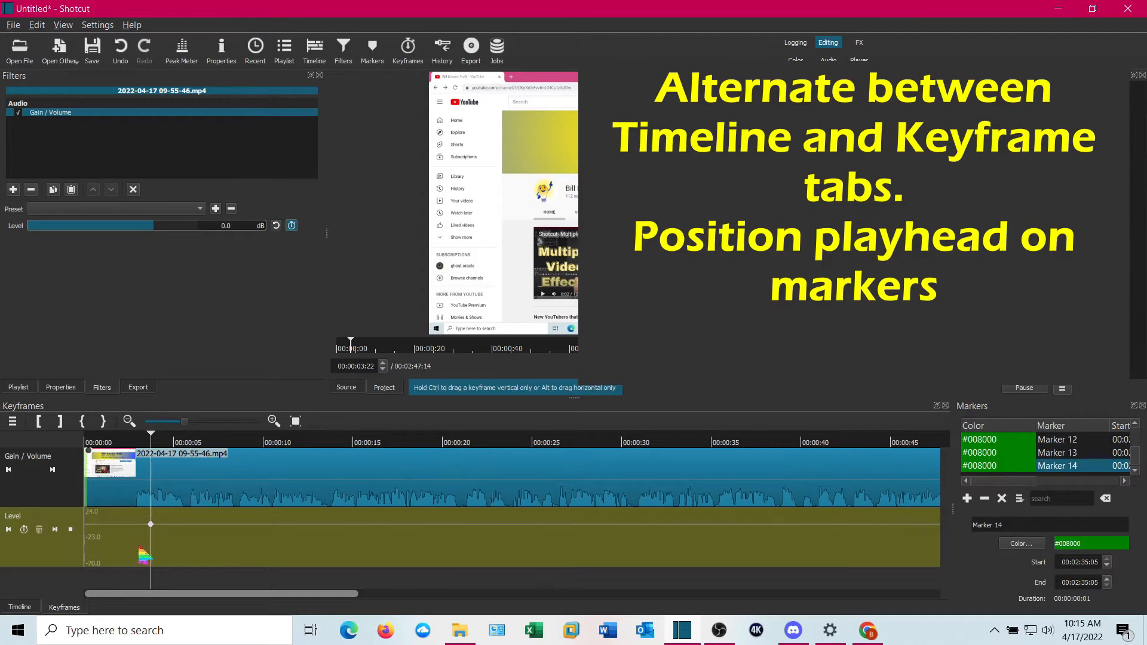
Place the playhead on the first timeline marker, at about 00:00:05:28, and show the filter's keyframes there.
{"action": "left_click", "coordinate": [21, 608]}
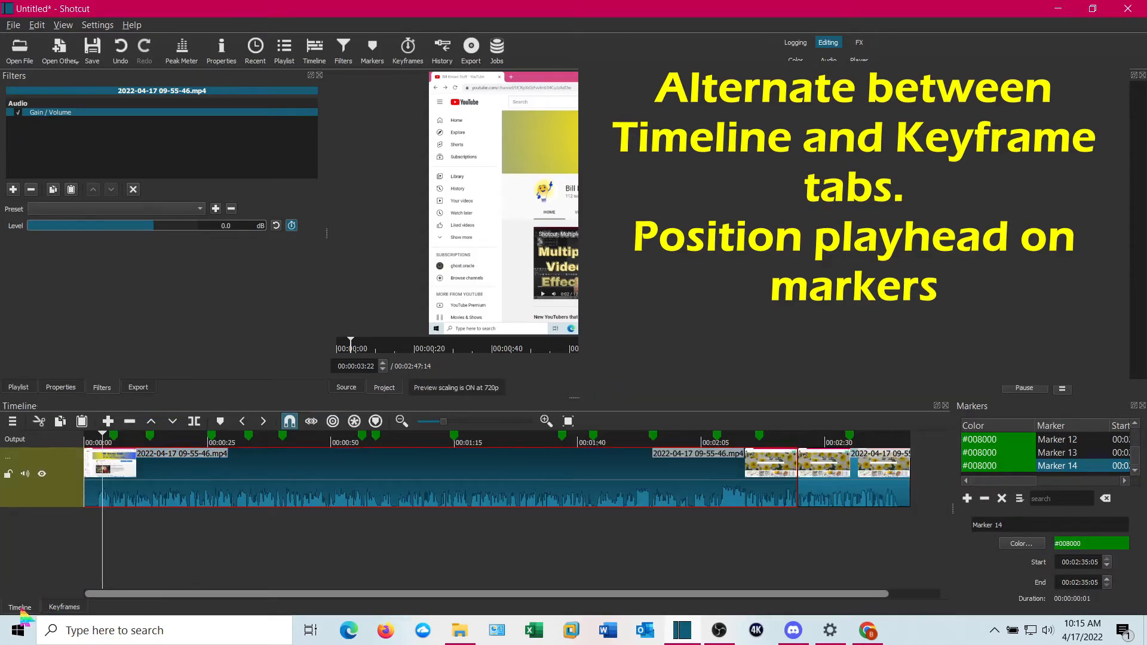
{"action": "left_click_drag", "start_coordinate": [103, 555], "coordinate": [114, 561]}
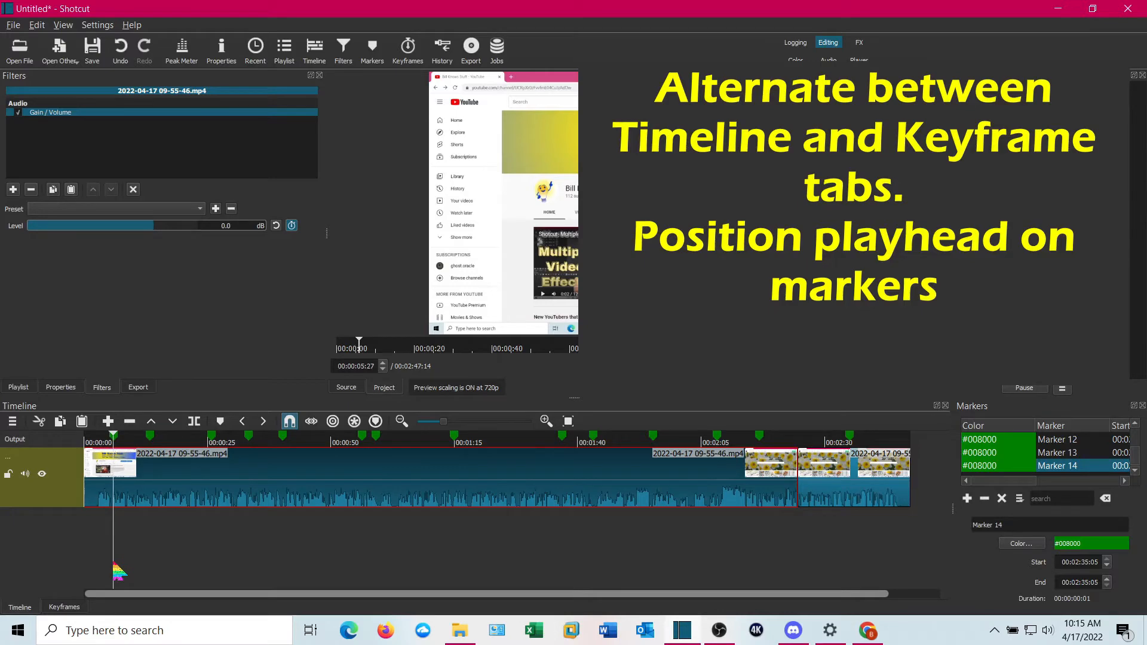
{"action": "left_click", "coordinate": [65, 608]}
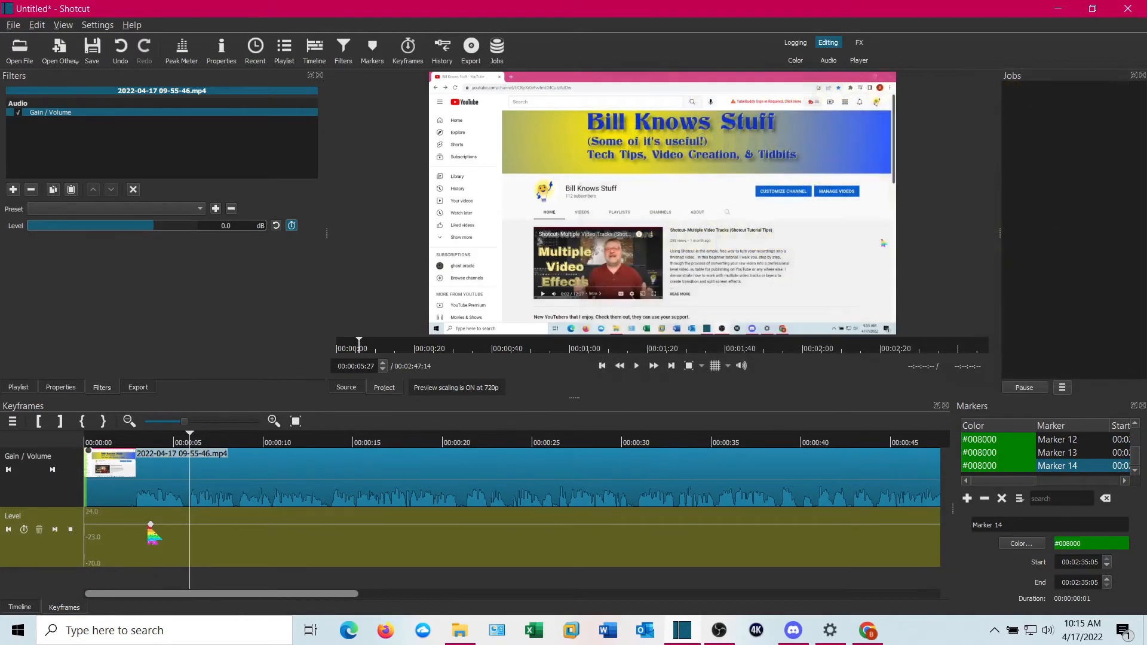
{"action": "left_click_drag", "start_coordinate": [189, 544], "coordinate": [190, 545]}
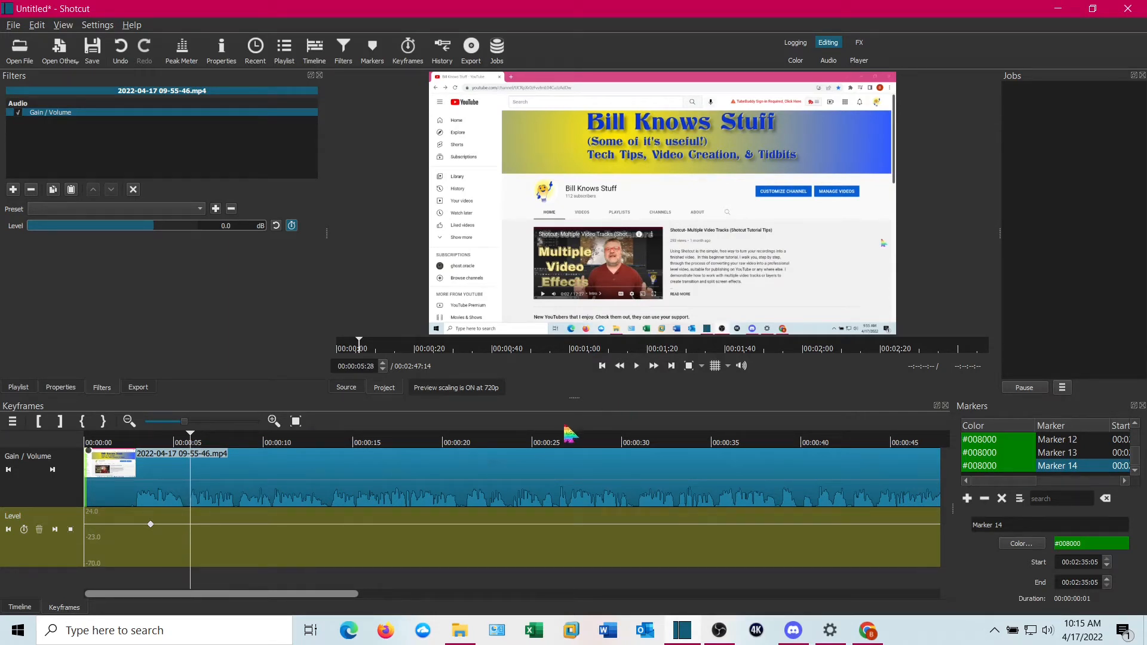
Locate the unwanted sound near the first marker and add level keyframes on both sides of it, at 00:00:05:24 and 00:00:06:11.
{"action": "left_click_drag", "start_coordinate": [191, 428], "coordinate": [199, 428]}
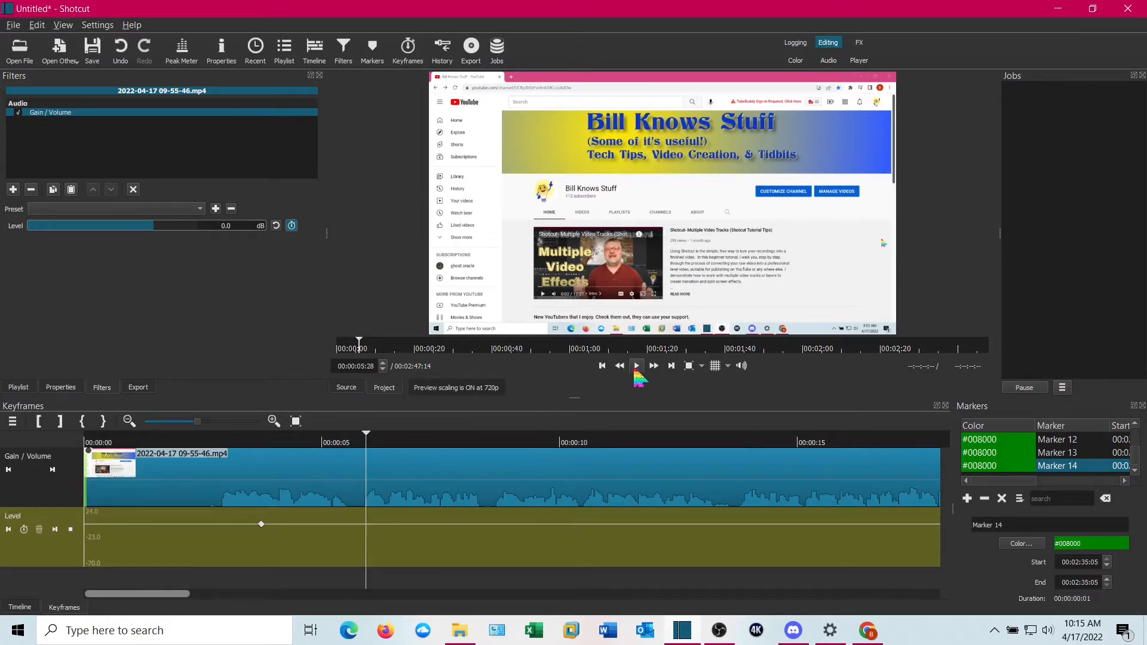
{"action": "left_click", "coordinate": [636, 366]}
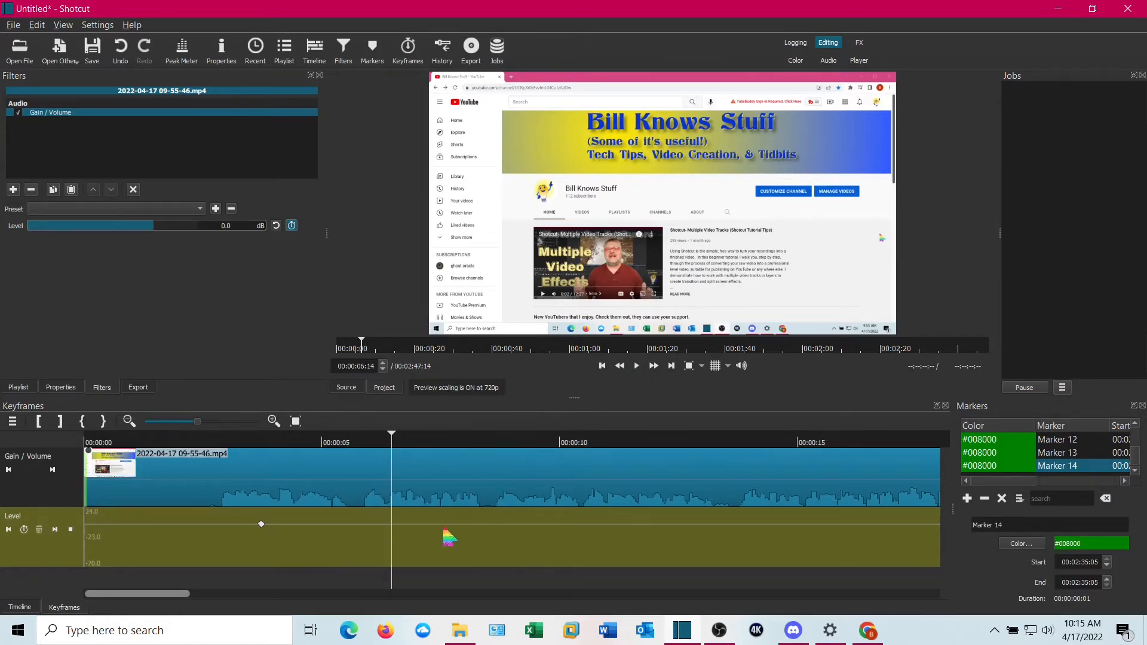
{"action": "left_click", "coordinate": [374, 545]}
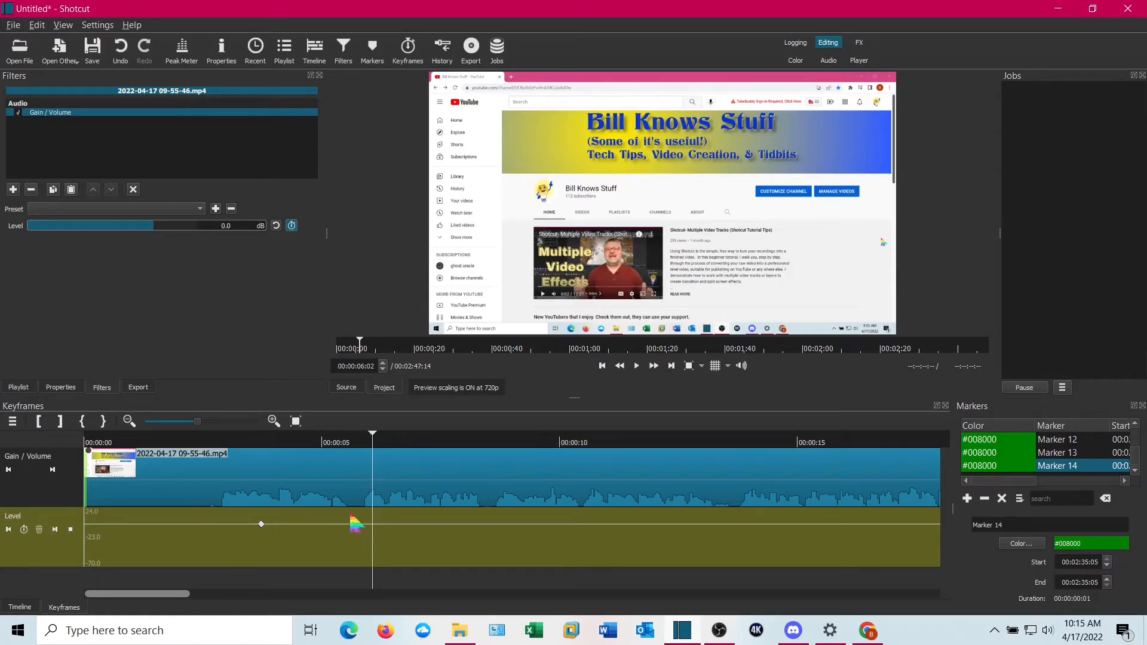
{"action": "left_click_drag", "start_coordinate": [374, 533], "coordinate": [362, 534]}
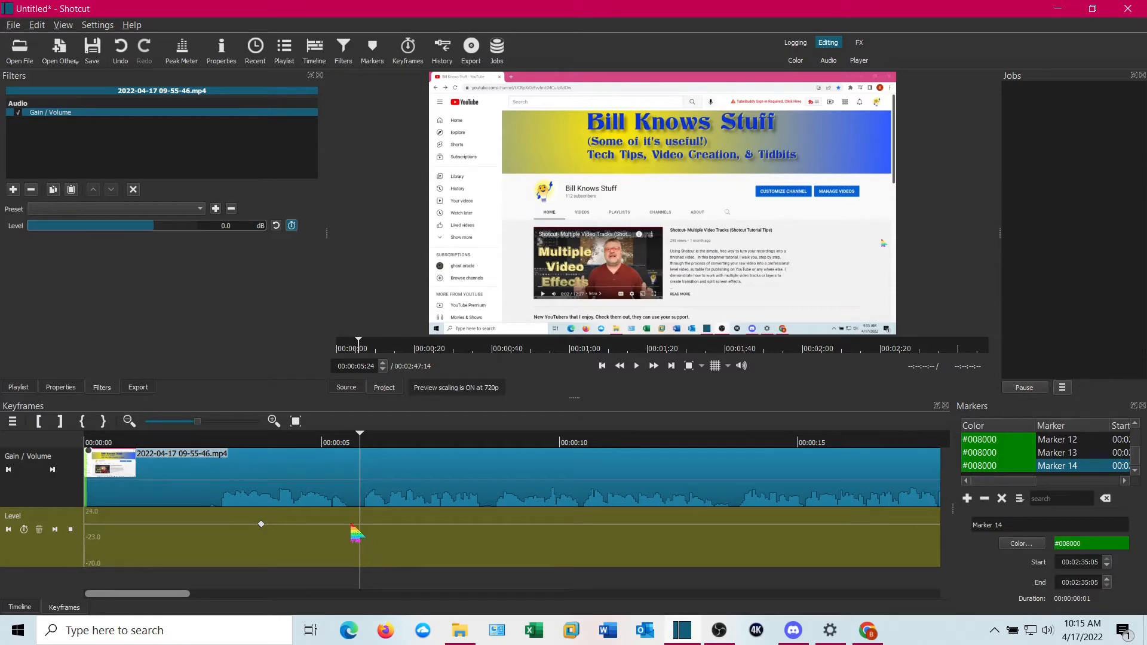
{"action": "left_click", "coordinate": [24, 530]}
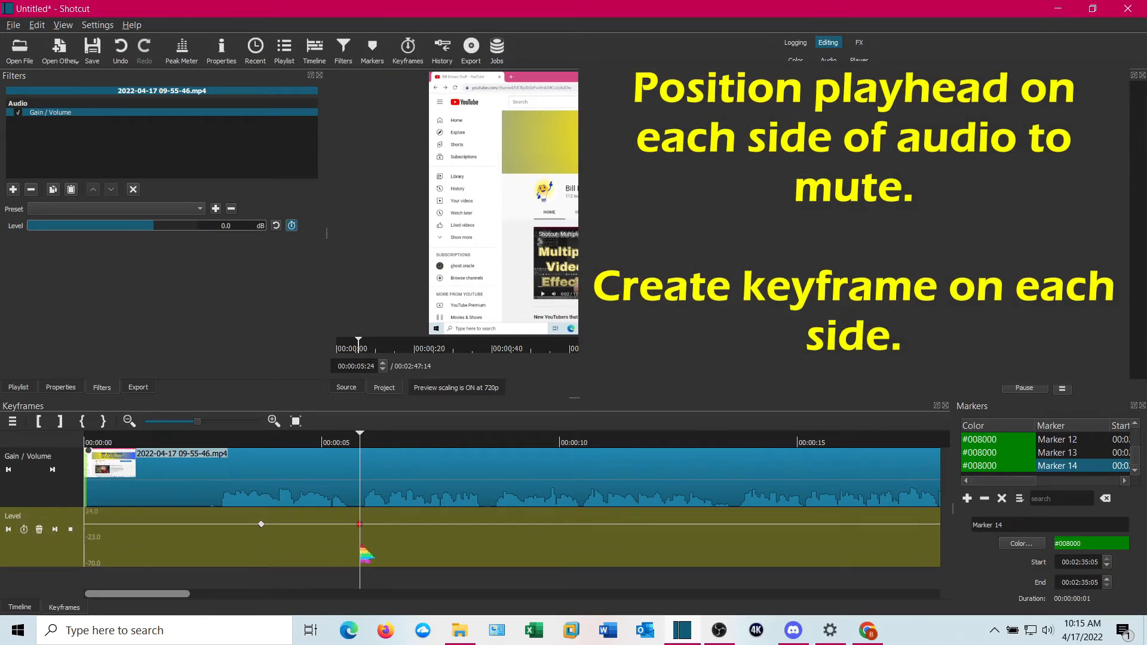
{"action": "left_click_drag", "start_coordinate": [360, 548], "coordinate": [387, 548]}
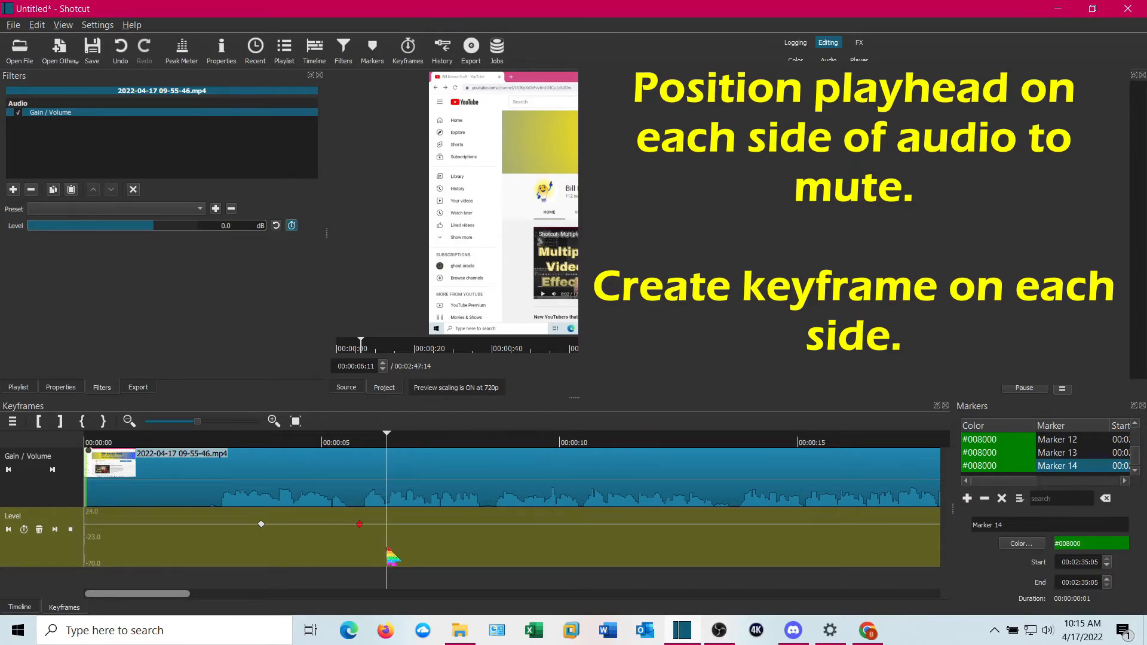
{"action": "left_click", "coordinate": [24, 530]}
Add a level keyframe at 00:00:06:04 between the two, set it to -20 dB, and play the passage back.
{"action": "left_click_drag", "start_coordinate": [389, 552], "coordinate": [375, 543]}
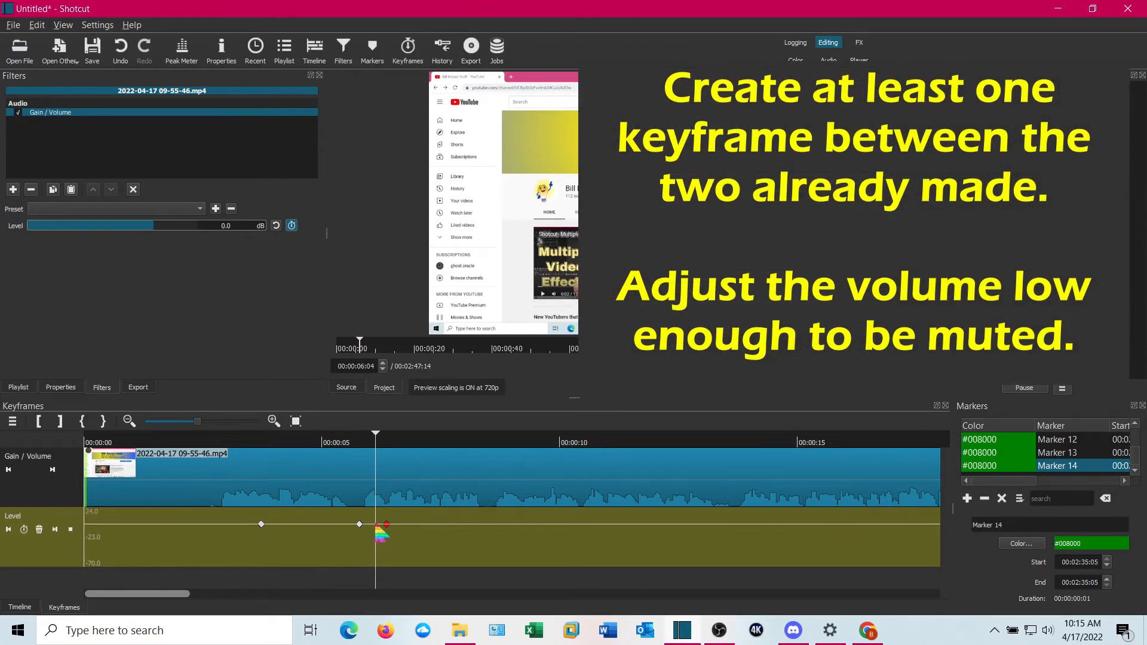
{"action": "left_click", "coordinate": [24, 529]}
{"action": "left_click_drag", "start_coordinate": [230, 226], "coordinate": [207, 223]}
{"action": "type", "text": "-20"}
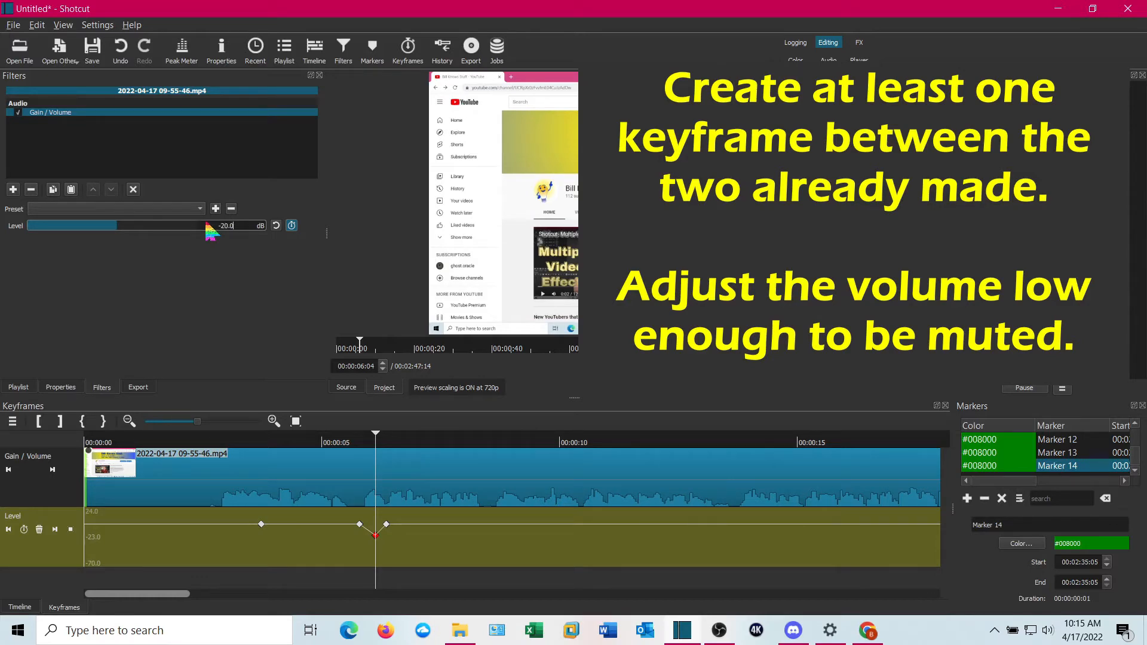
{"action": "left_click", "coordinate": [355, 575]}
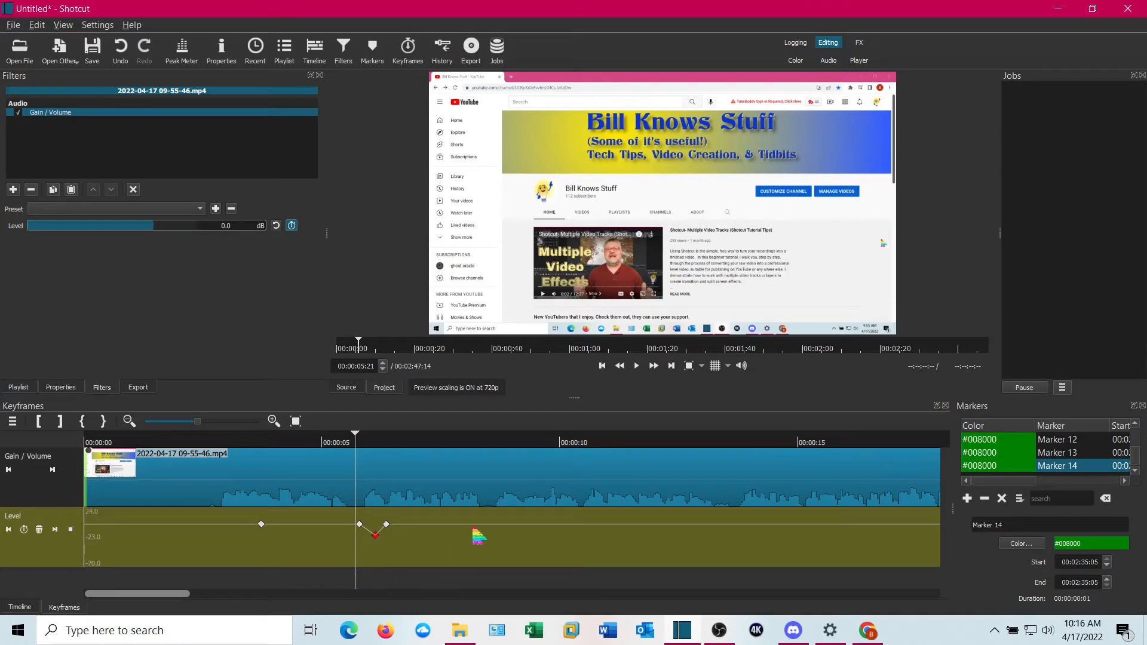
{"action": "left_click", "coordinate": [637, 368]}
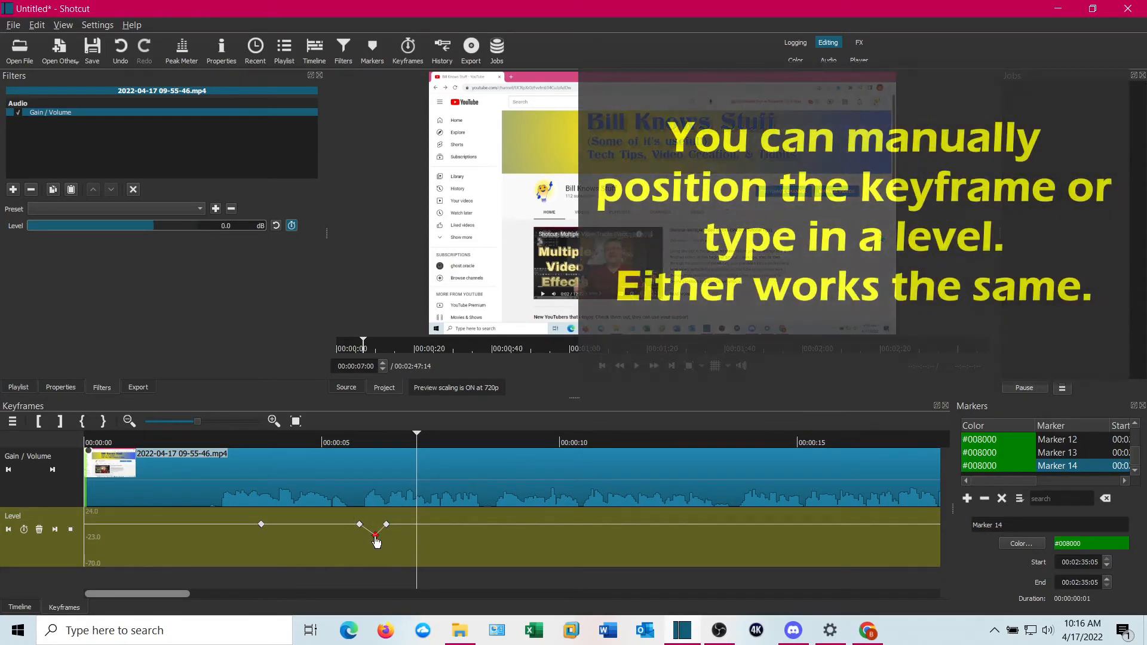
Lower the middle level keyframe to well below -23 dB, toward the -70 dB limit, and replay the passage to check the muting.
{"action": "left_click_drag", "start_coordinate": [375, 537], "coordinate": [374, 557]}
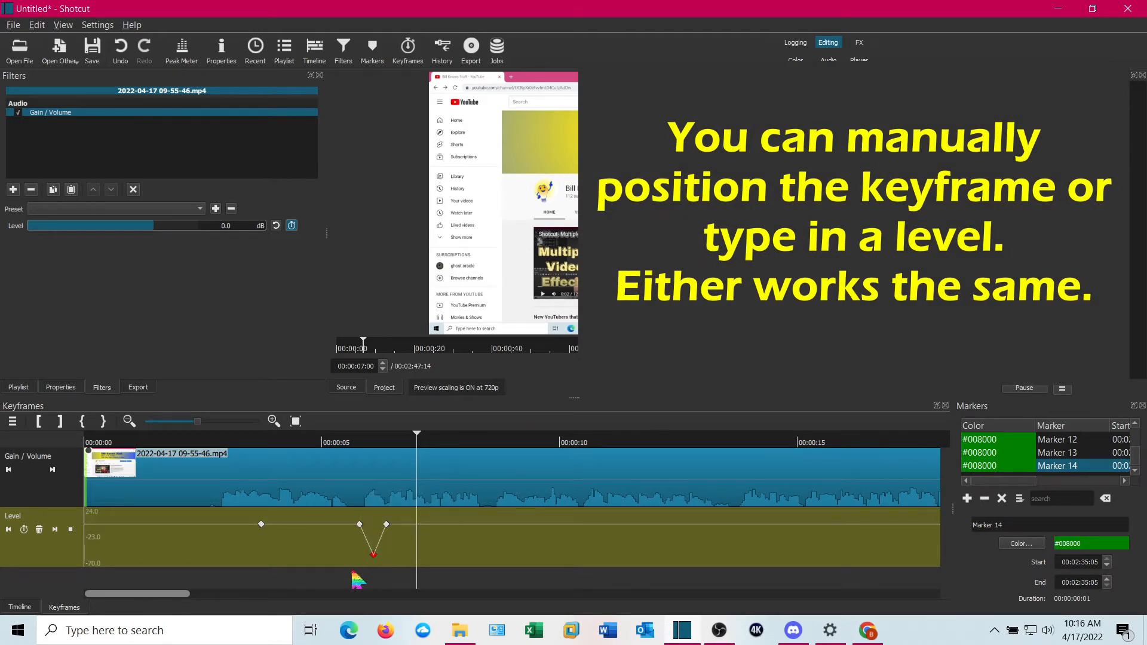
{"action": "left_click", "coordinate": [352, 570]}
{"action": "left_click", "coordinate": [637, 366]}
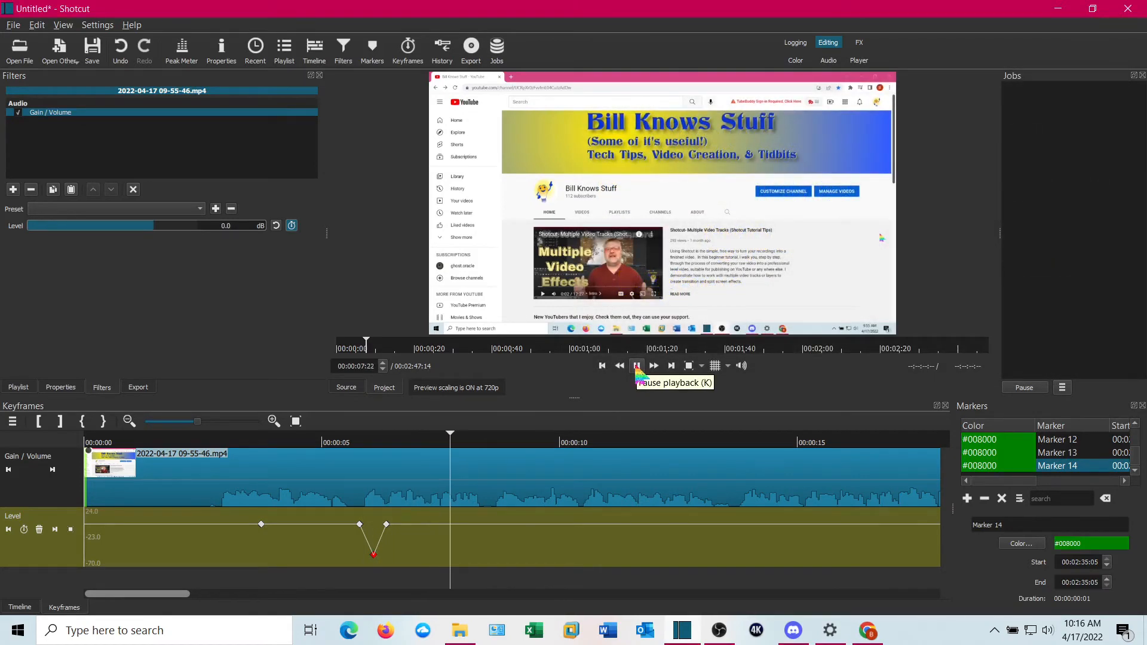
{"action": "left_click", "coordinate": [637, 366]}
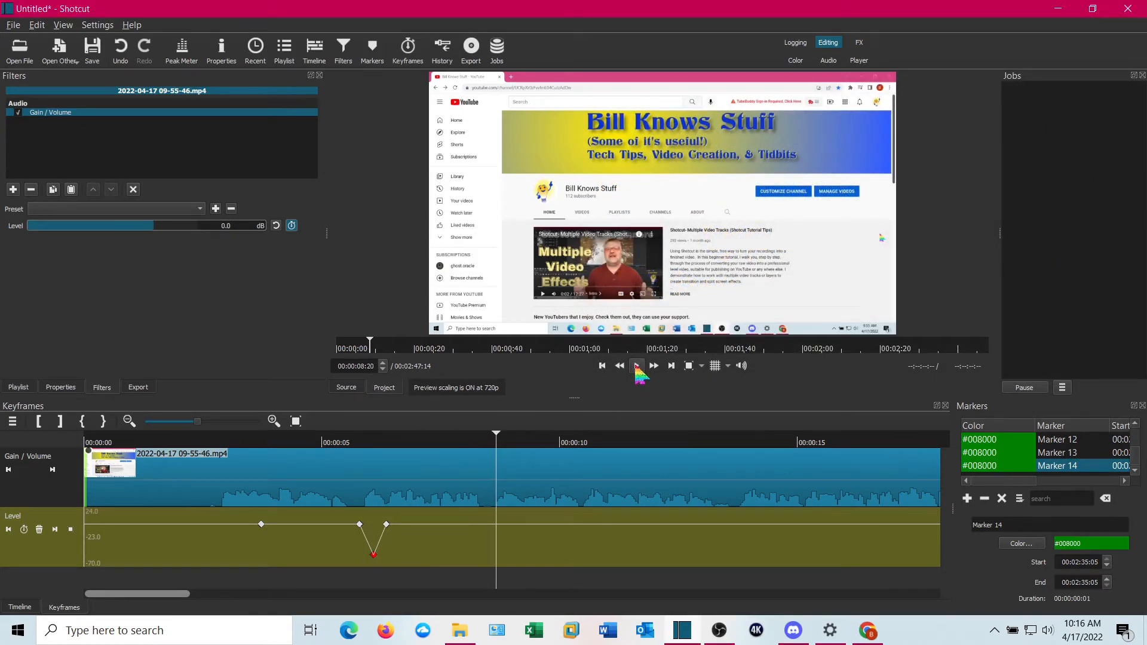
{"action": "left_click", "coordinate": [352, 575]}
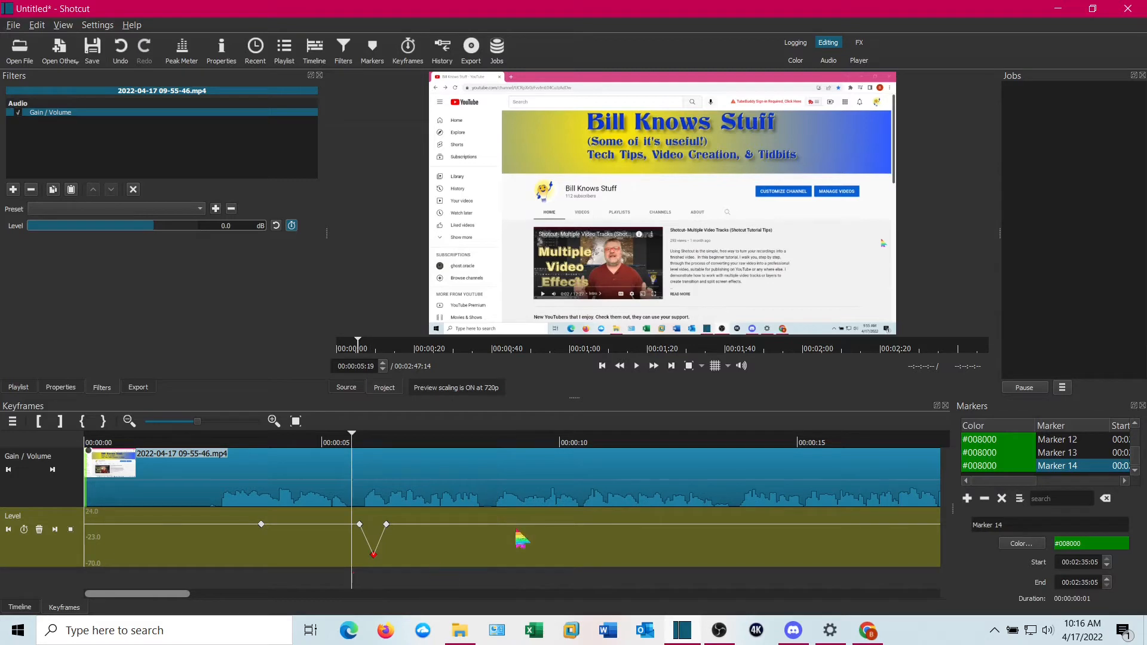
{"action": "left_click", "coordinate": [637, 367]}
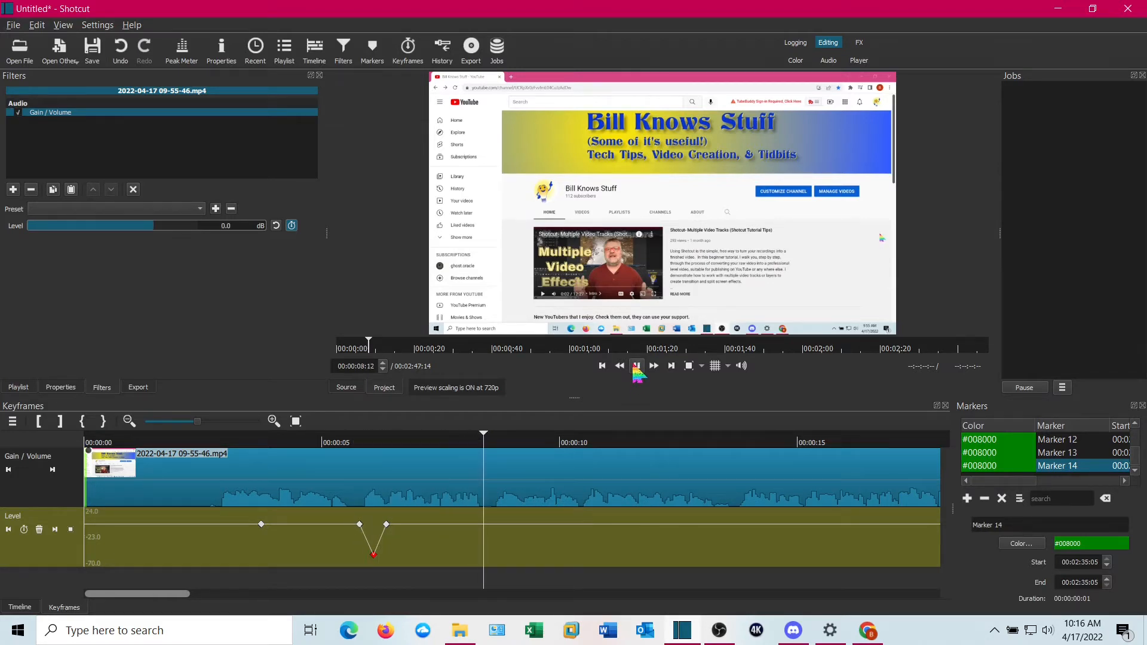
Place the playhead on the second timeline marker, at about 00:00:13:02, and play its keyframed passage from about 00:00:12:21.
{"action": "left_click", "coordinate": [637, 366]}
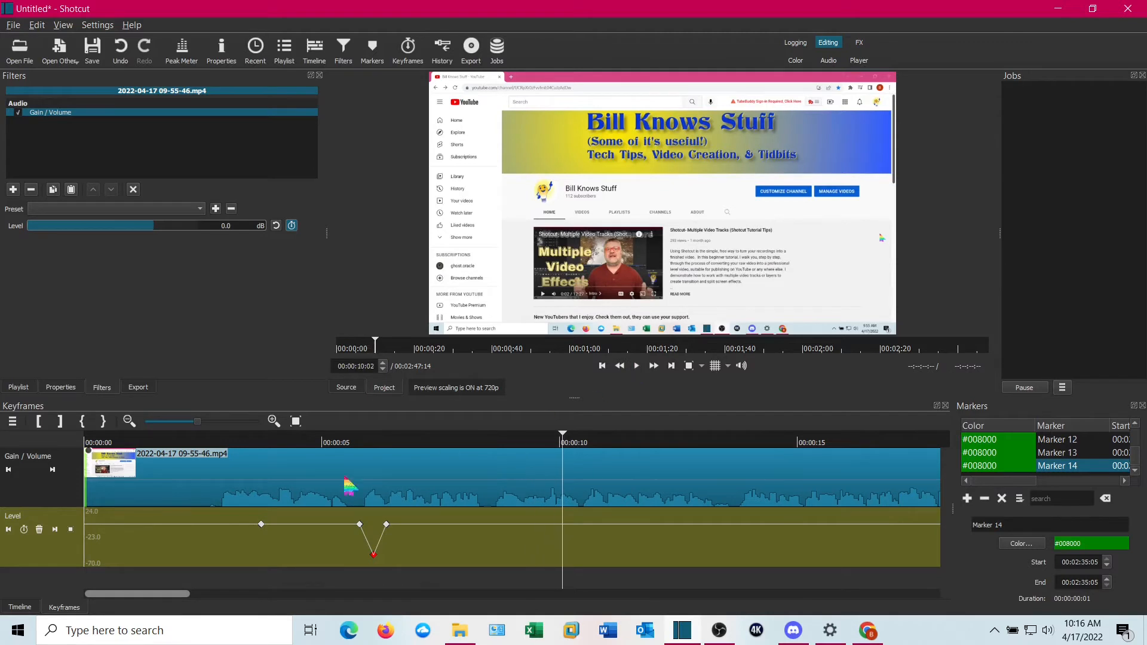
{"action": "left_click", "coordinate": [20, 607]}
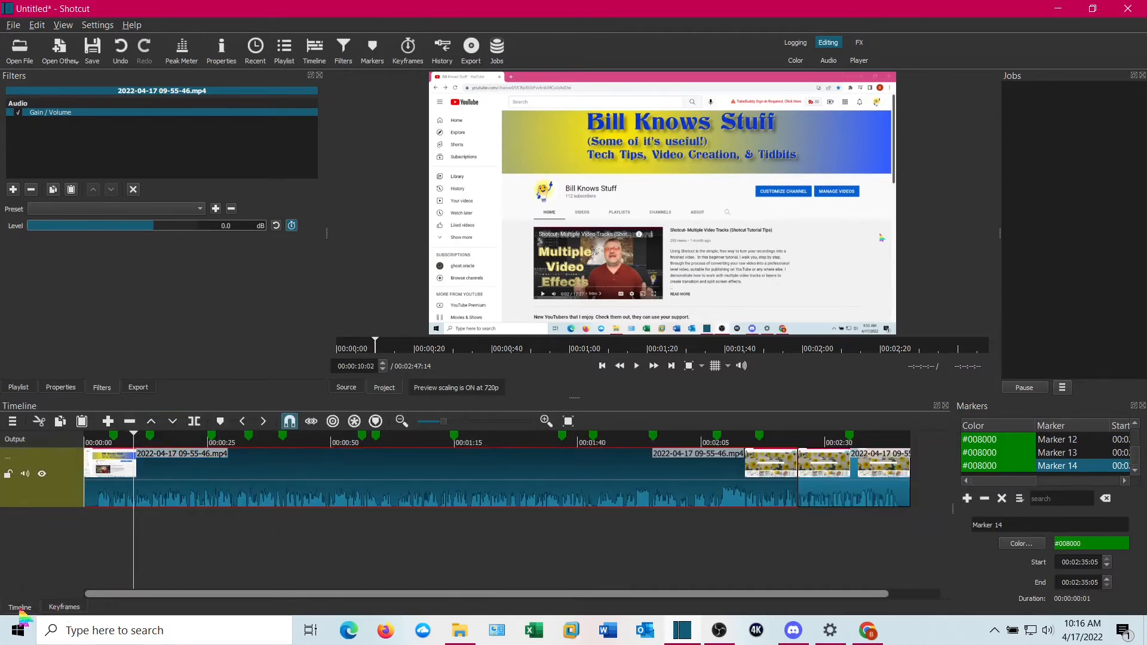
{"action": "mouse_move", "coordinate": [136, 561]}
{"action": "left_mouse_down"}
{"action": "mouse_move", "coordinate": [155, 564]}
{"action": "mouse_move", "coordinate": [147, 557]}
{"action": "left_mouse_up"}
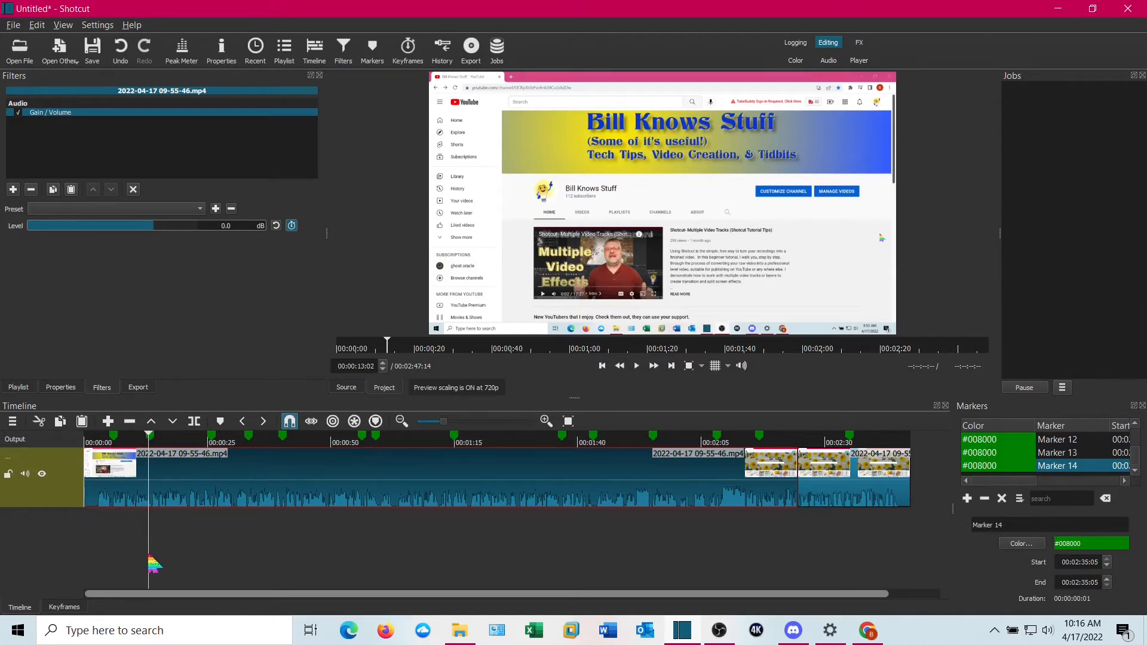
{"action": "left_click", "coordinate": [63, 608]}
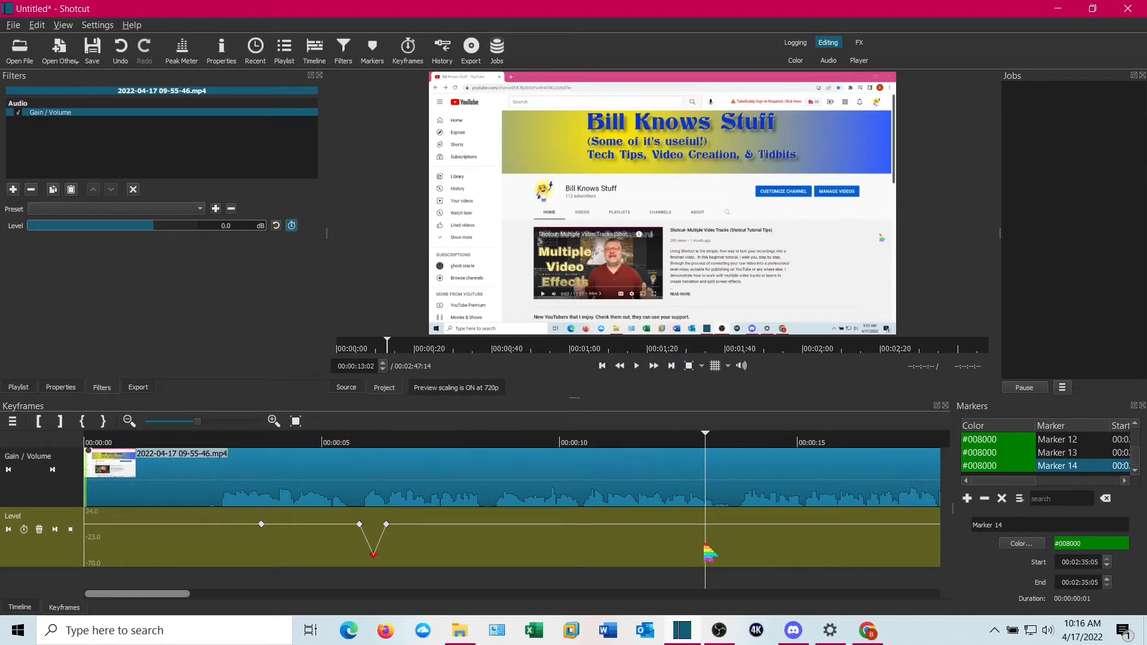
{"action": "left_click_drag", "start_coordinate": [704, 542], "coordinate": [688, 536]}
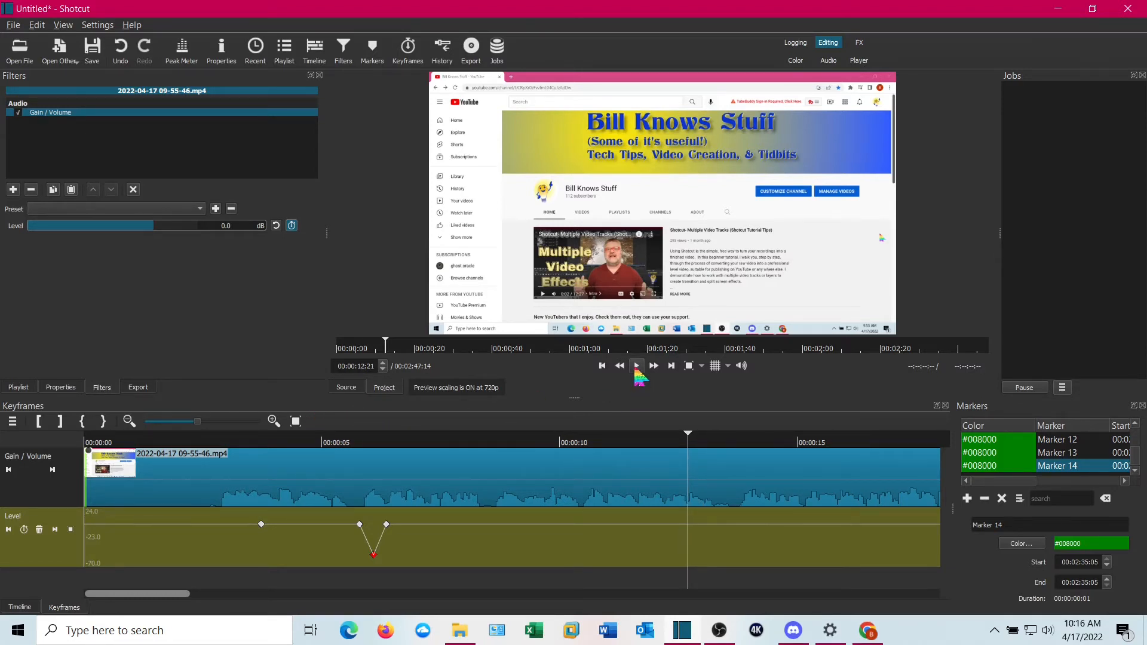
{"action": "left_click", "coordinate": [636, 366]}
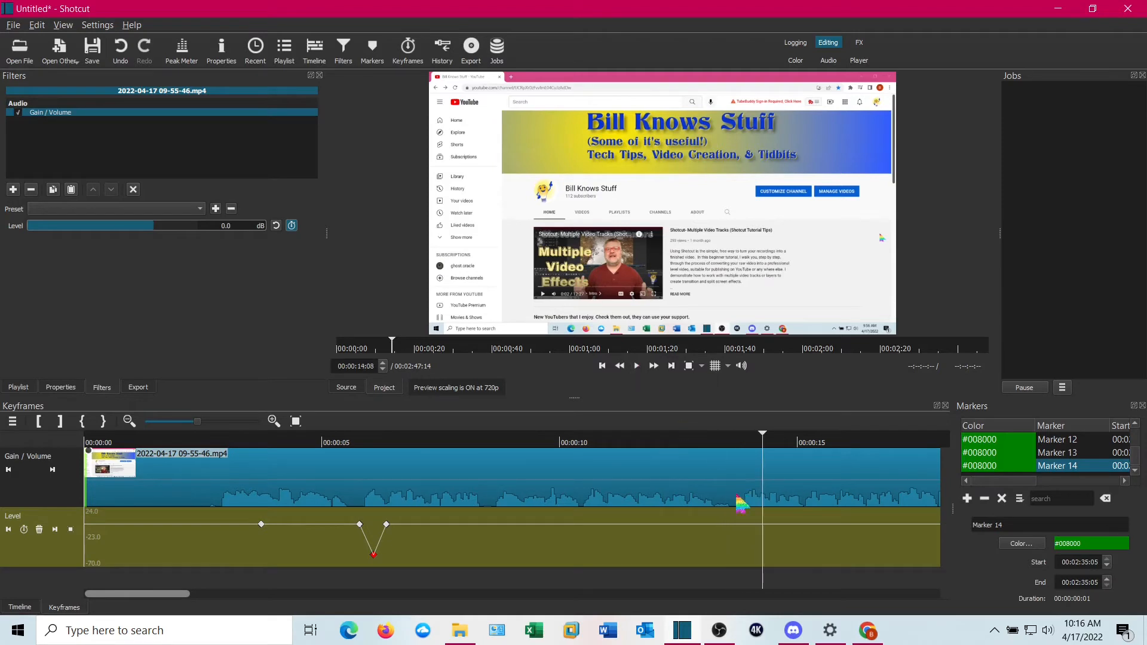
Add level keyframes on both sides of the unwanted sound near the second marker, at 00:00:13:07 and 00:00:13:20.
{"action": "left_click_drag", "start_coordinate": [763, 545], "coordinate": [721, 535]}
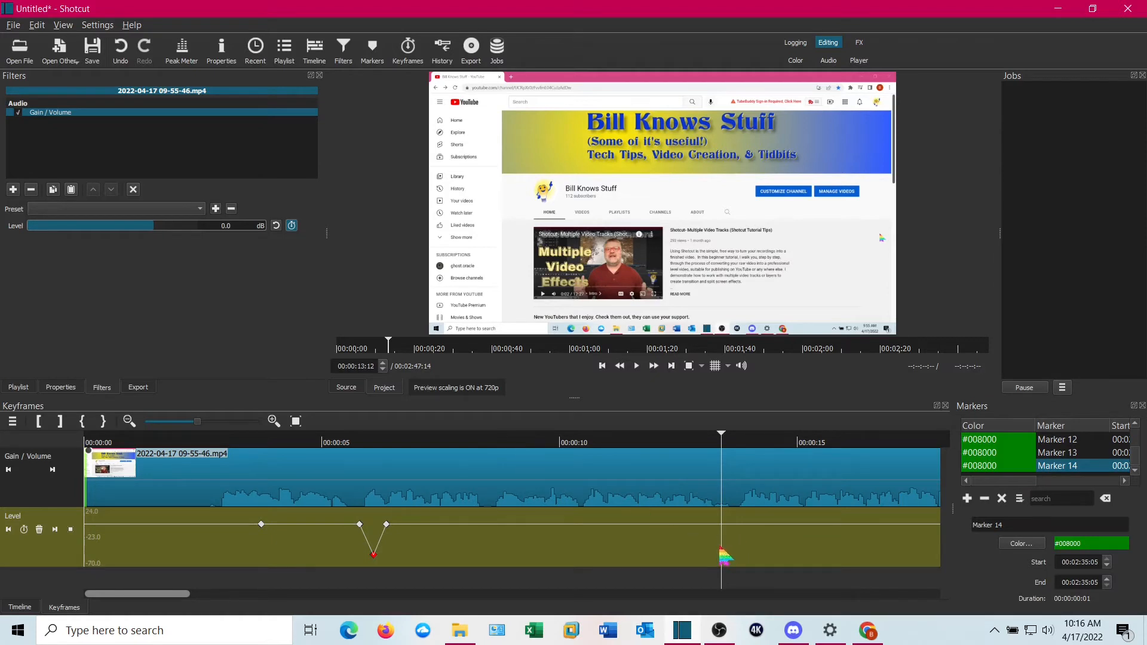
{"action": "left_click_drag", "start_coordinate": [720, 548], "coordinate": [713, 543]}
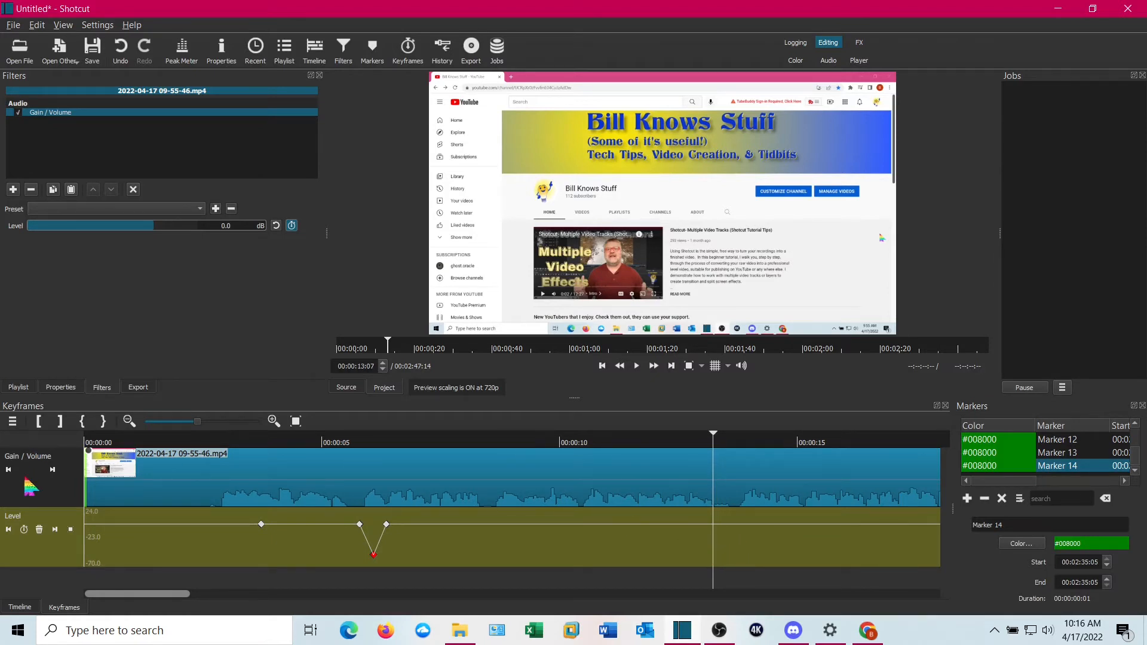
{"action": "left_click", "coordinate": [24, 531]}
{"action": "left_click_drag", "start_coordinate": [716, 549], "coordinate": [735, 548]}
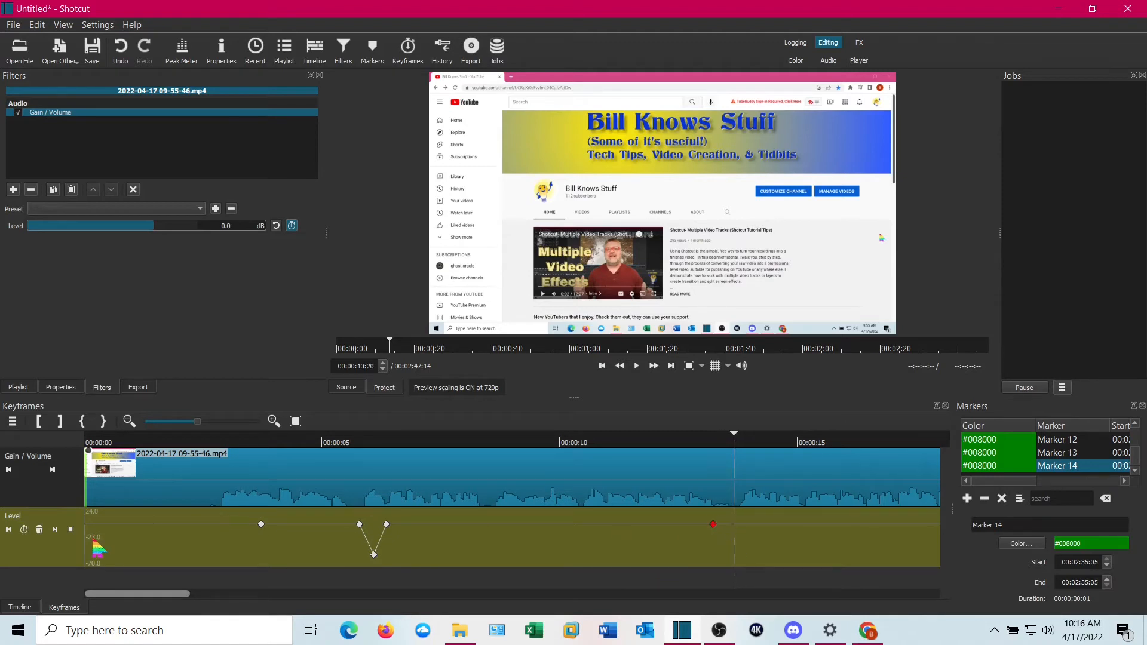
{"action": "left_click", "coordinate": [23, 530]}
Add a level keyframe at 00:00:13:13 between the two, lower it well below -23 dB, and replay the passage.
{"action": "left_click_drag", "start_coordinate": [739, 557], "coordinate": [722, 557]}
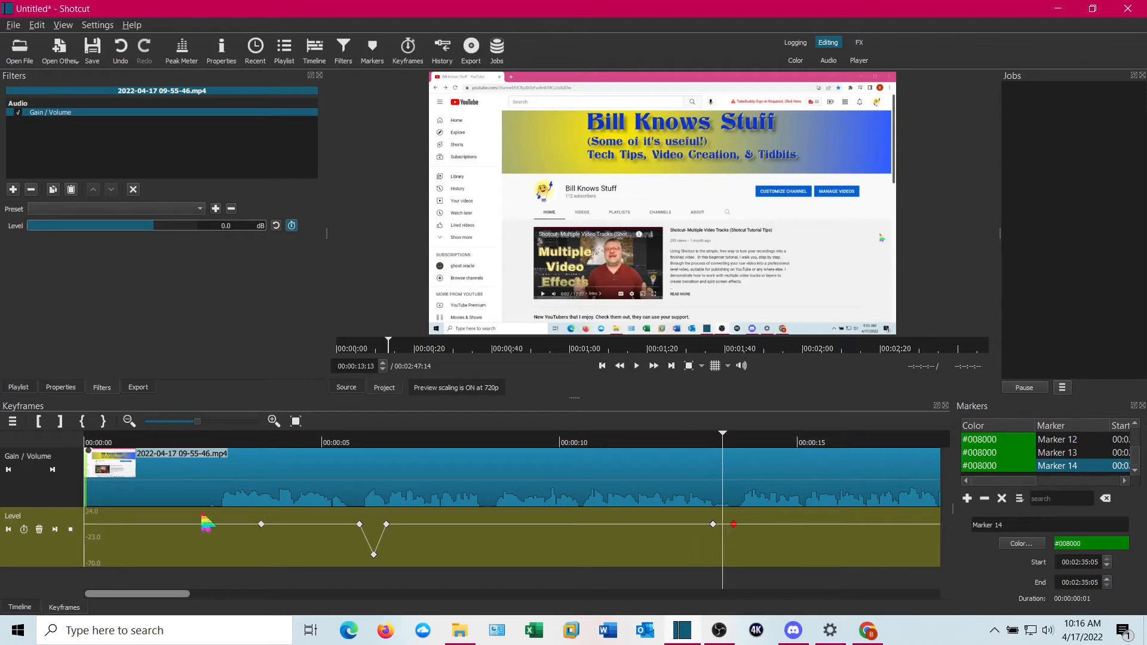
{"action": "left_click", "coordinate": [24, 530]}
{"action": "left_click_drag", "start_coordinate": [723, 529], "coordinate": [724, 559]}
{"action": "left_click", "coordinate": [708, 567]}
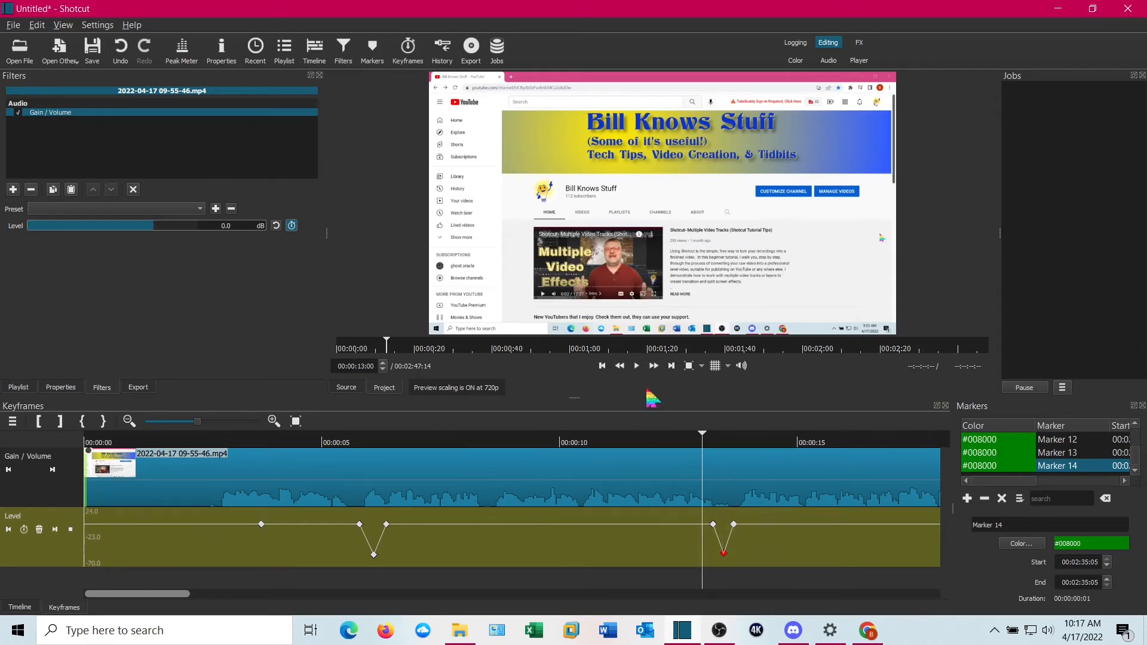
{"action": "left_click", "coordinate": [636, 365]}
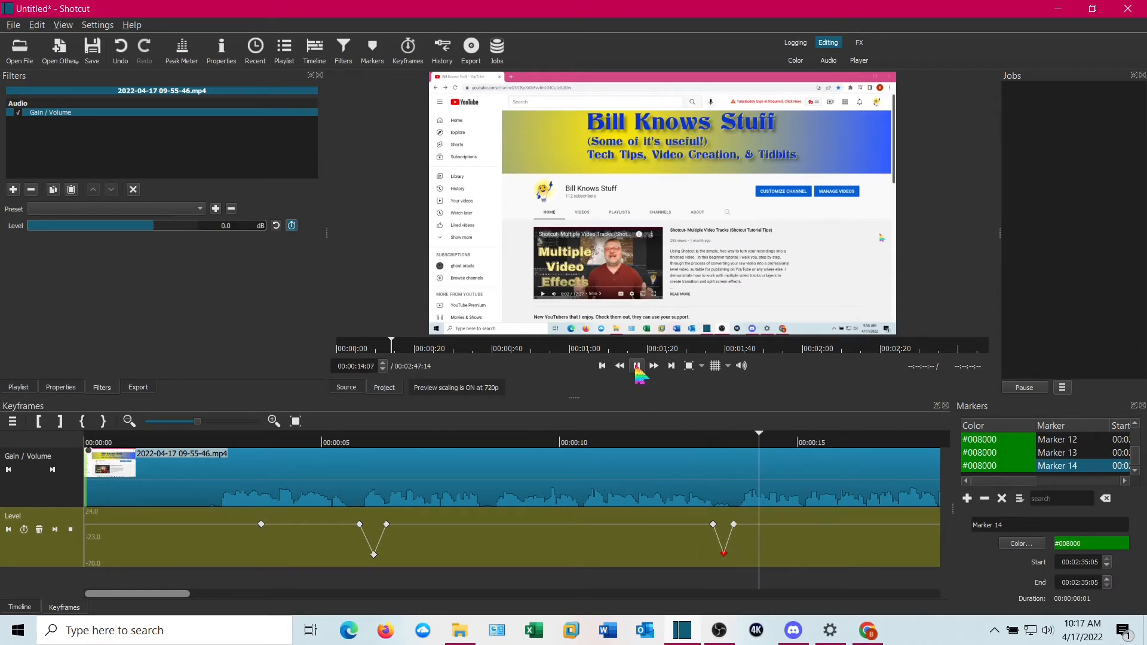
{"action": "left_click", "coordinate": [637, 367]}
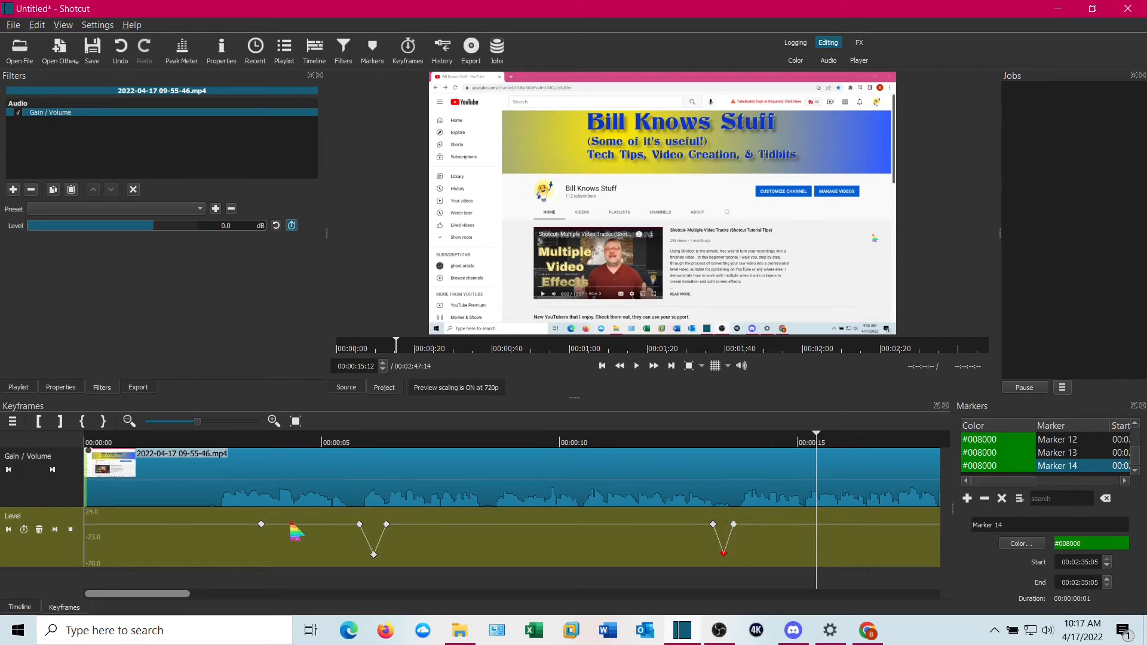
Place the playhead on the third timeline marker, at about 00:00:25:19, and show the filter's keyframes there.
{"action": "left_click", "coordinate": [19, 607]}
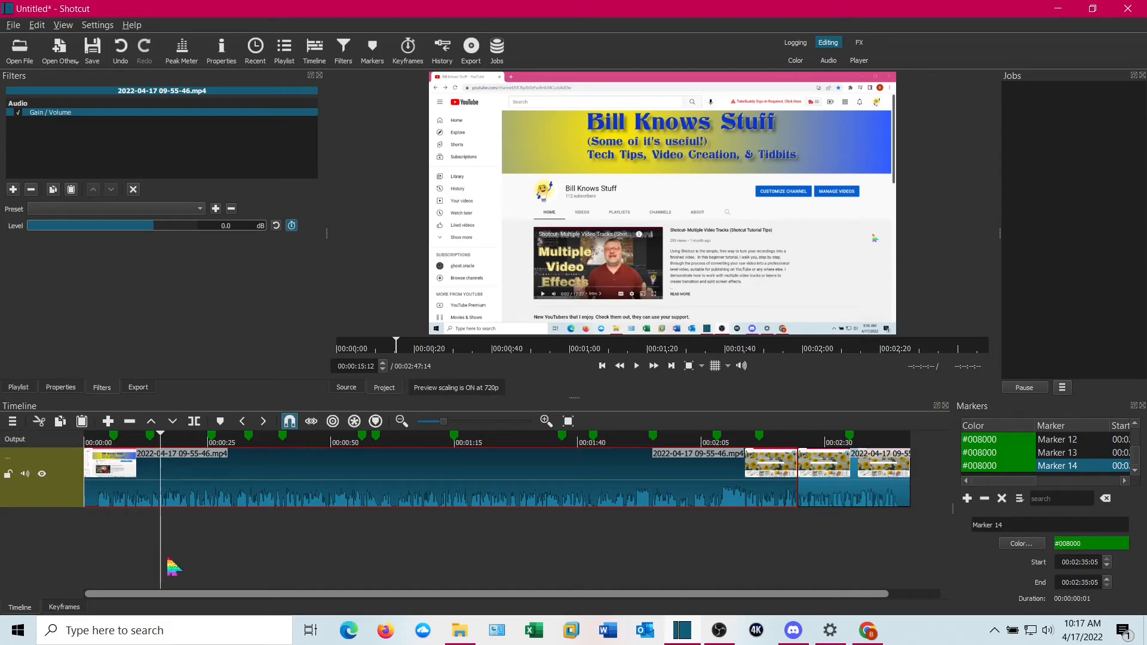
{"action": "left_click_drag", "start_coordinate": [169, 564], "coordinate": [211, 503]}
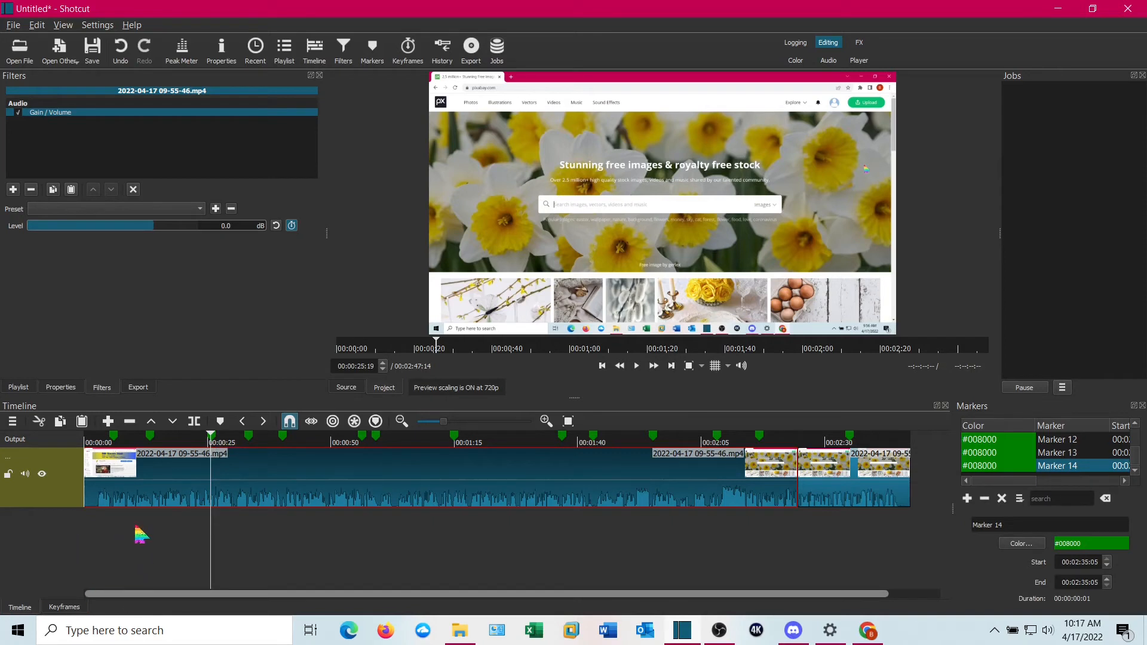
{"action": "left_click", "coordinate": [52, 607]}
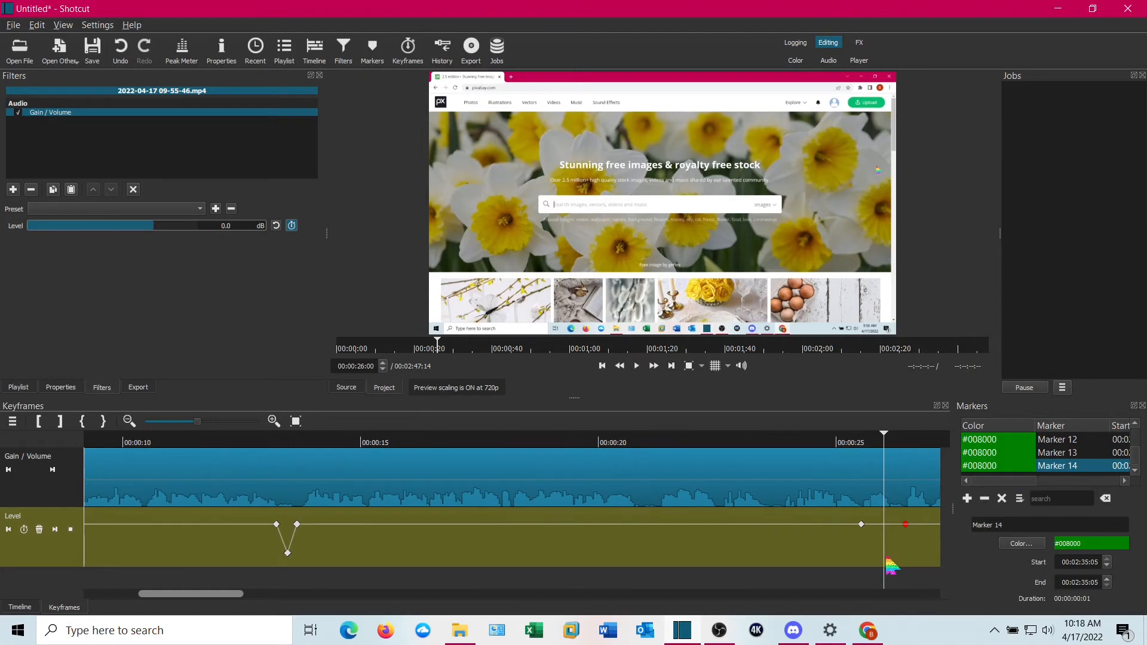
Add two inner level keyframes at 00:00:25:21 and 00:00:26:06 near the third marker and lower both to about -56 dB.
{"action": "left_click_drag", "start_coordinate": [886, 554], "coordinate": [869, 549]}
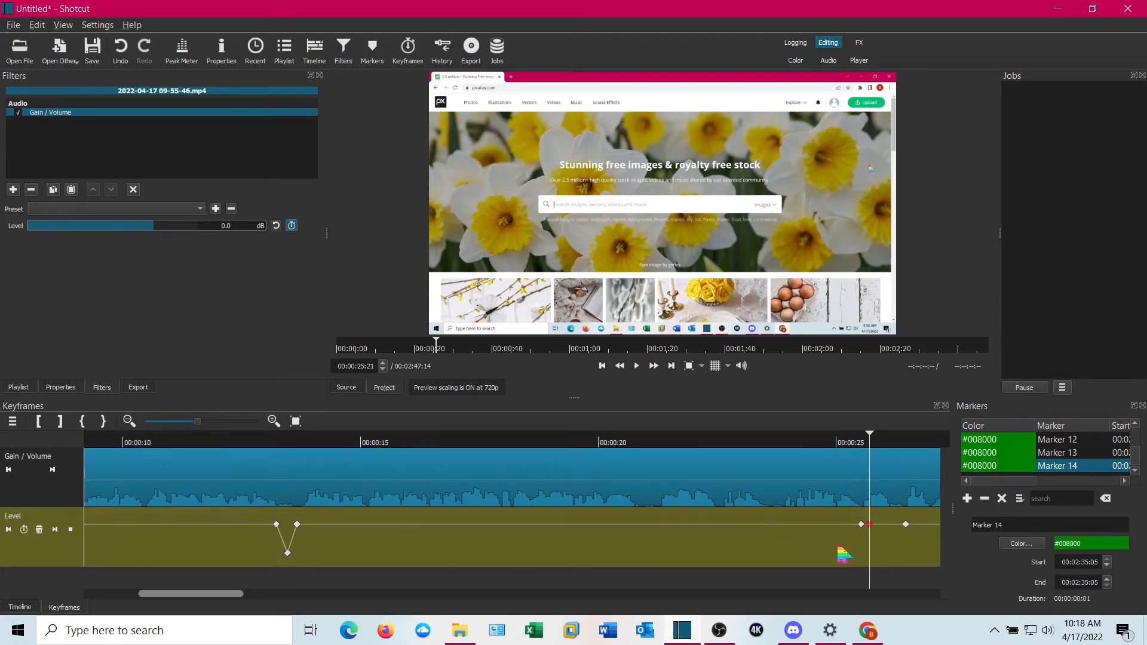
{"action": "left_click_drag", "start_coordinate": [872, 557], "coordinate": [894, 552]}
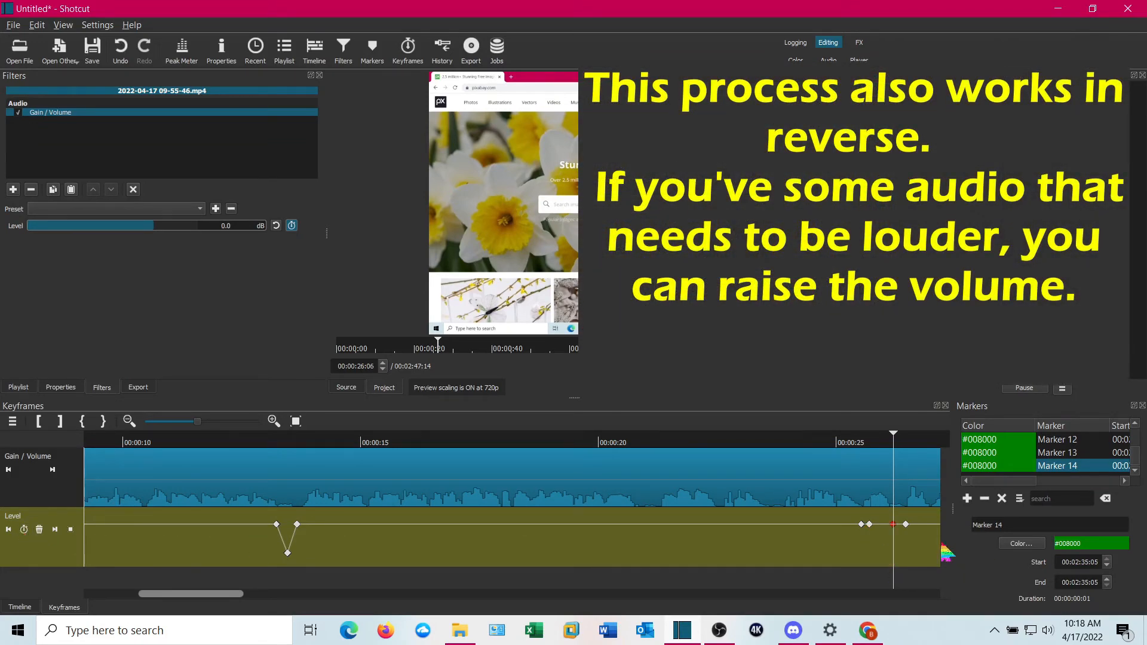
{"action": "left_click_drag", "start_coordinate": [869, 524], "coordinate": [893, 566]}
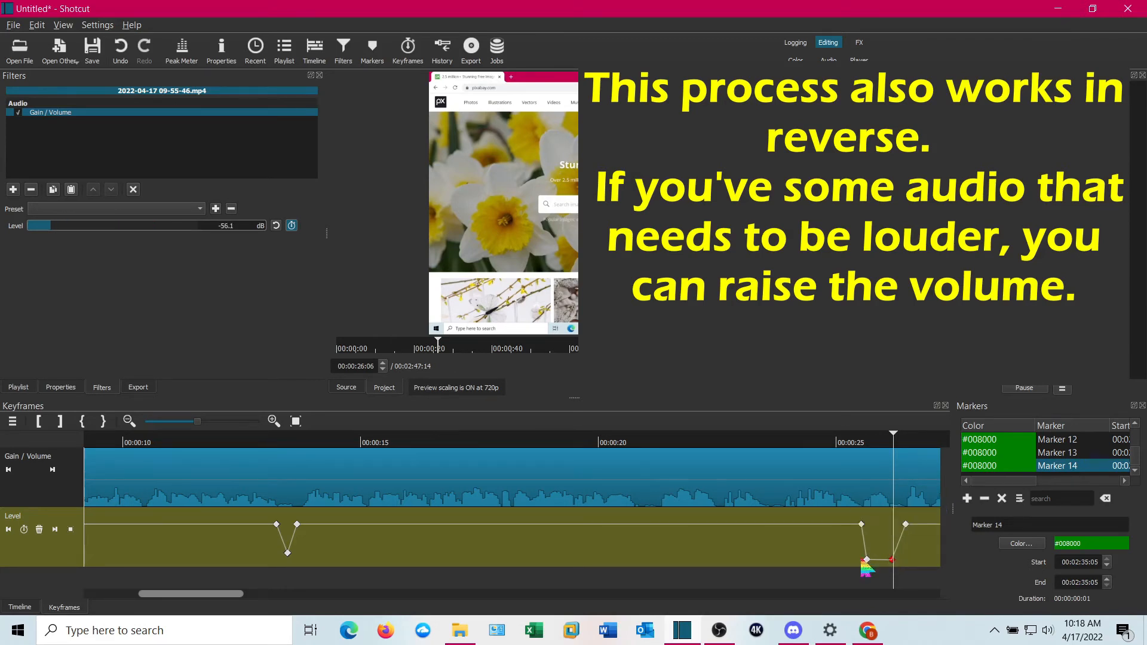
Replay the passage around the third marker to check the muted stretch.
{"action": "left_click", "coordinate": [847, 583]}
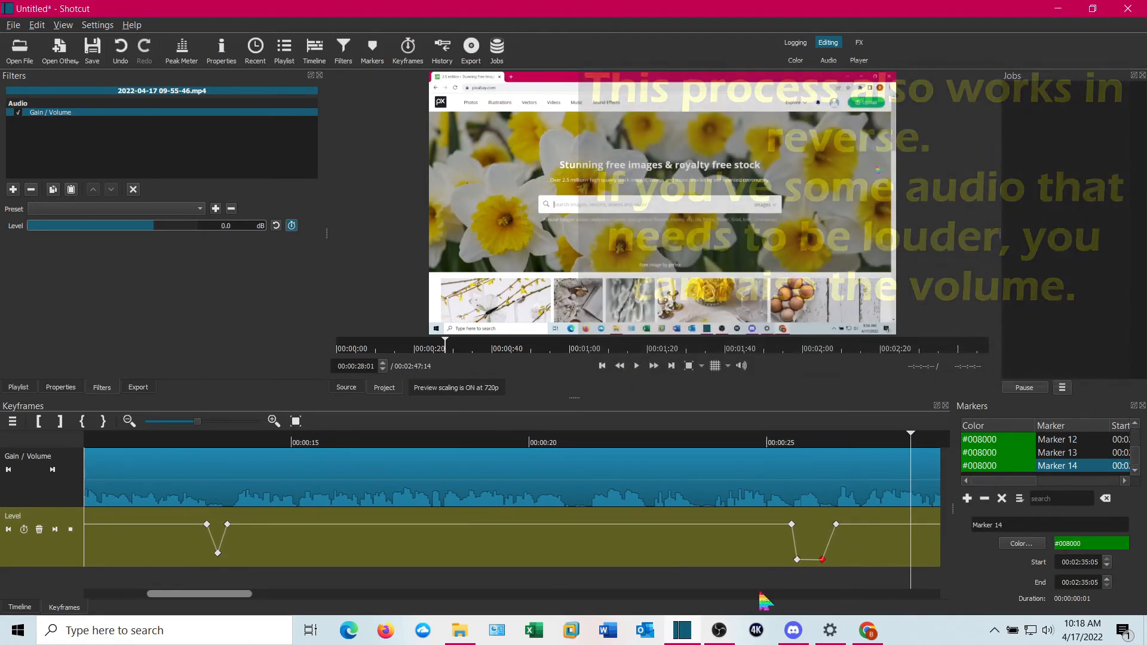
{"action": "left_click", "coordinate": [720, 582]}
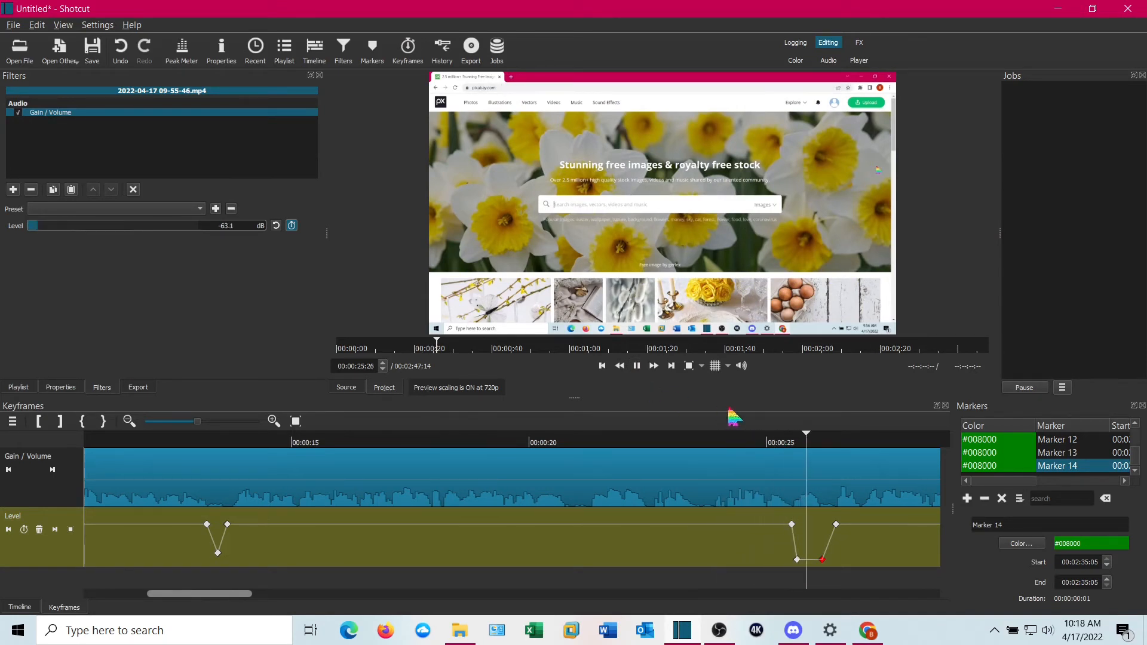
{"action": "left_click", "coordinate": [637, 366]}
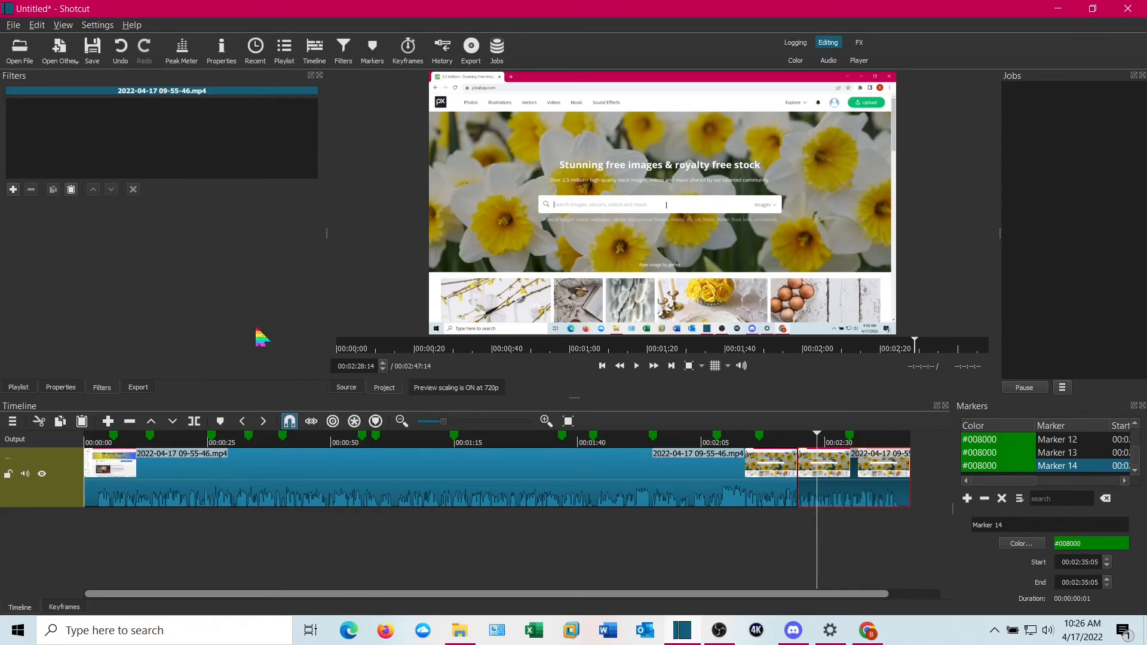
Add a Gain / Volume filter to the second clip on the timeline and turn on keyframes for its Level.
{"action": "left_click", "coordinate": [13, 189]}
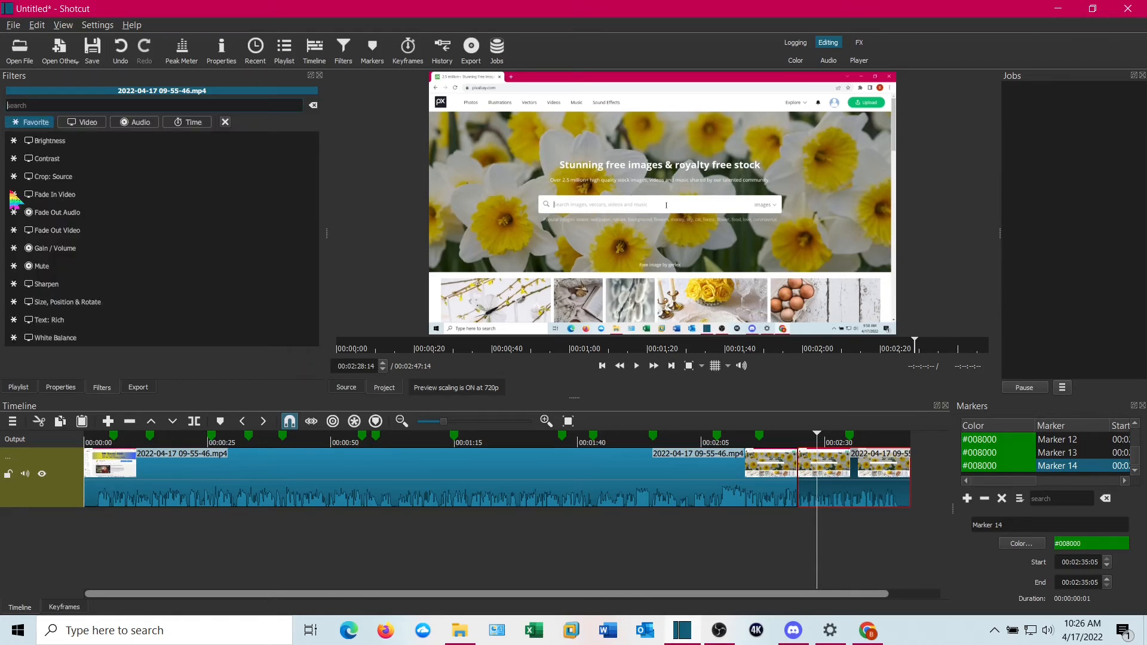
{"action": "left_click", "coordinate": [43, 253]}
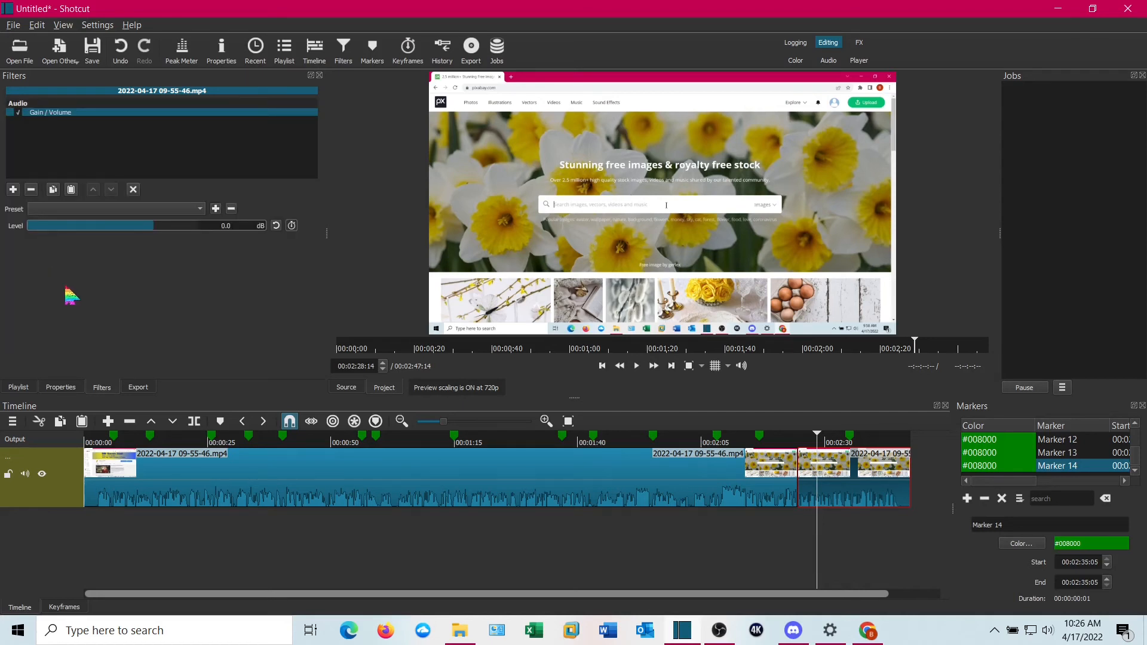
{"action": "left_click", "coordinate": [292, 226]}
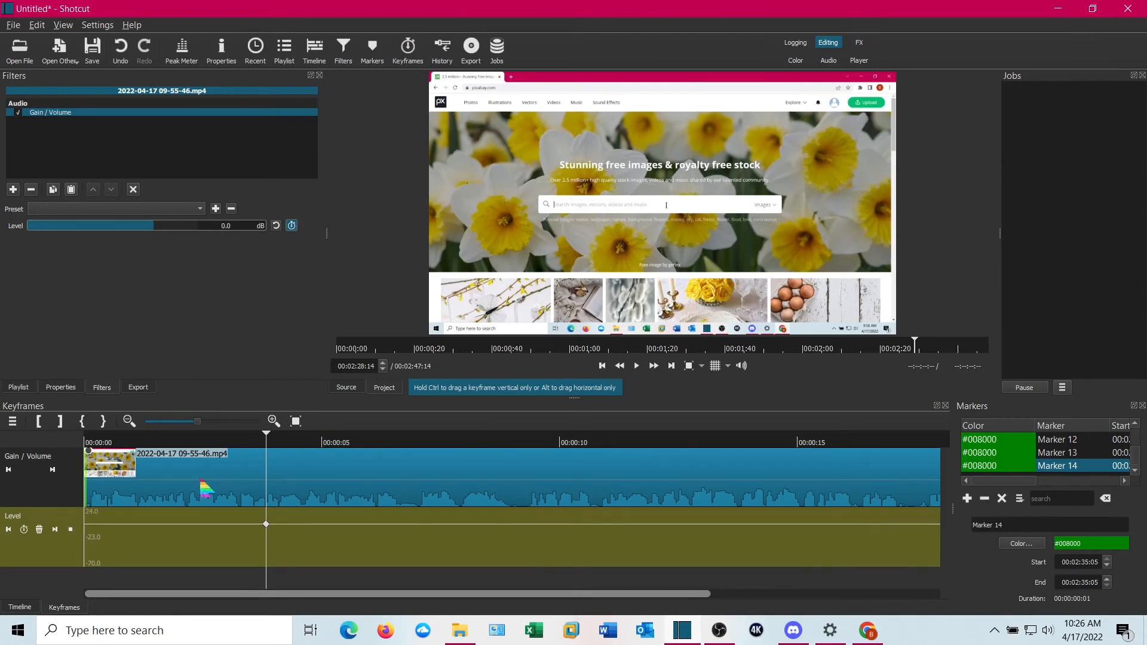
Place the playhead just before the last marker, at about 00:02:33:27, and play the second clip's keyframed passage to locate the mistake.
{"action": "left_click", "coordinate": [20, 607]}
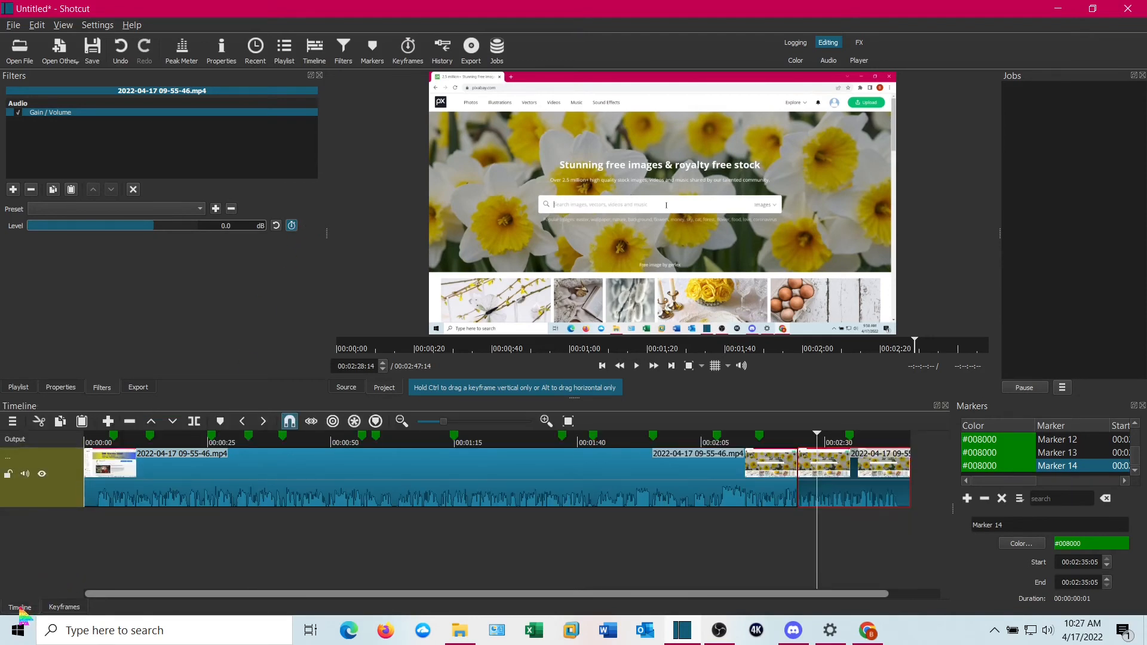
{"action": "left_click", "coordinate": [855, 552]}
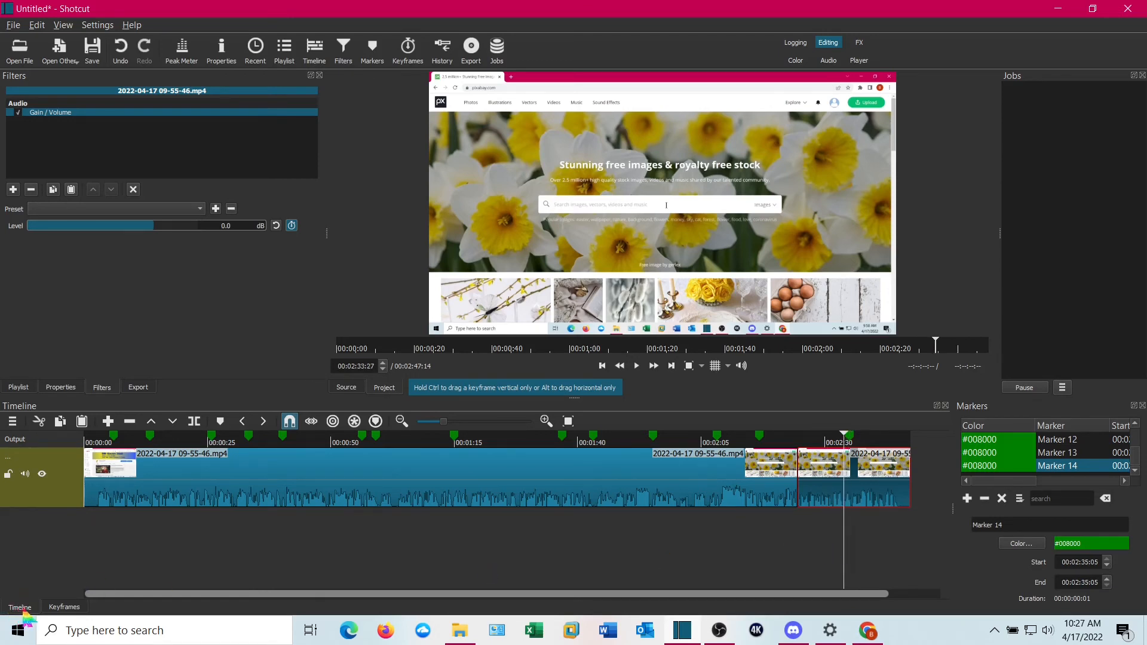
{"action": "left_click", "coordinate": [64, 607]}
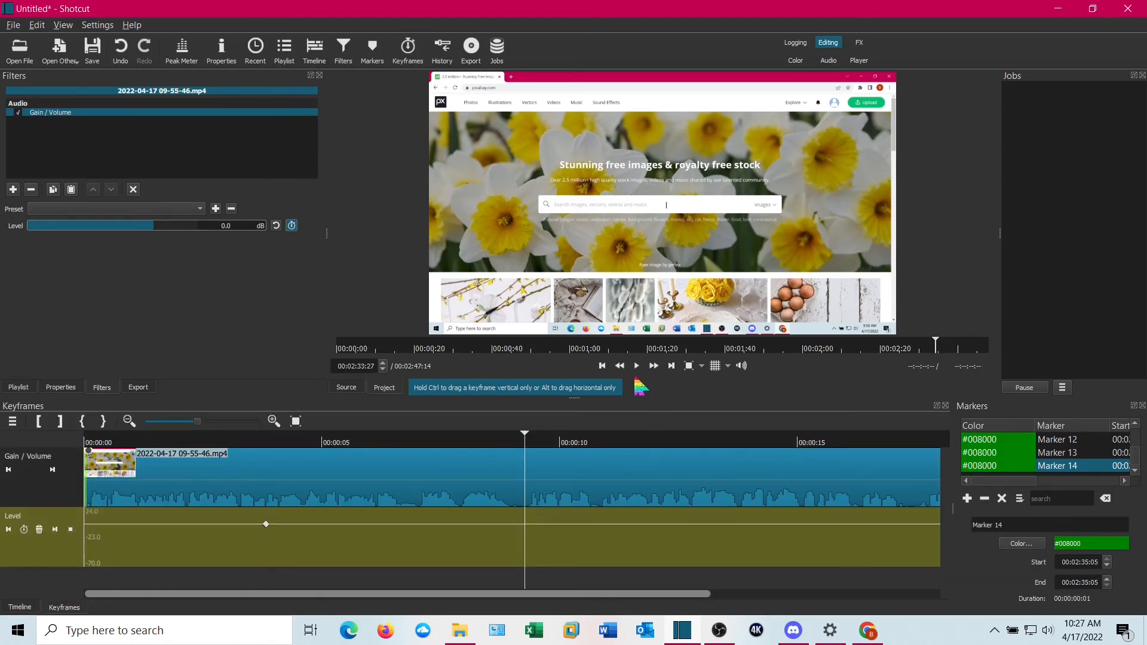
{"action": "left_click", "coordinate": [636, 366]}
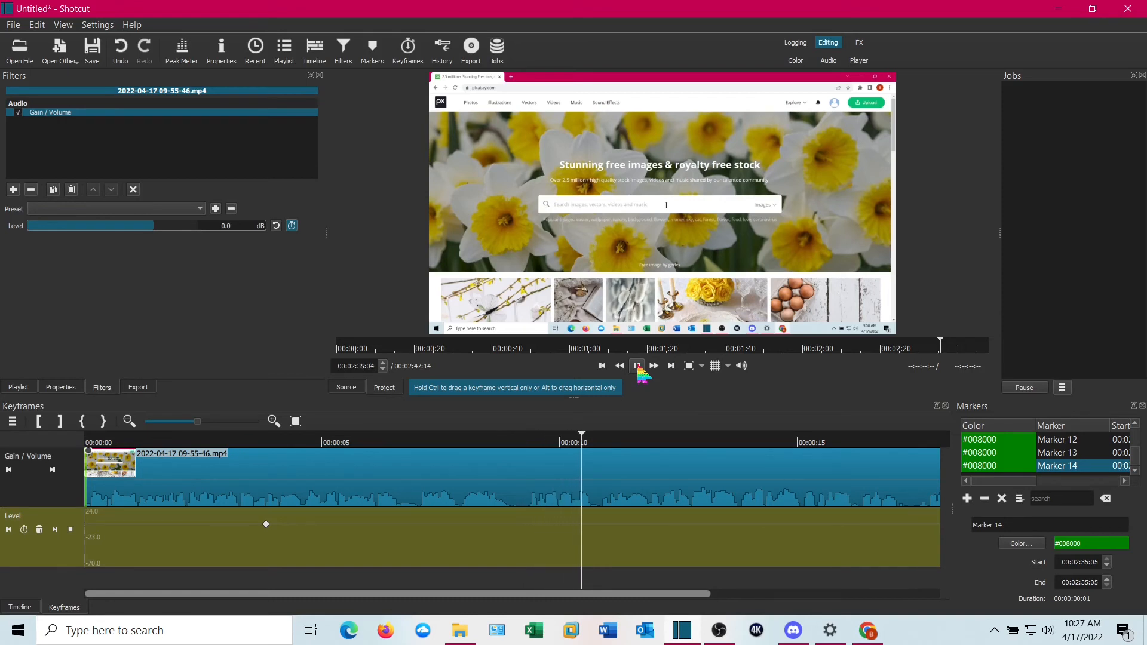
{"action": "left_click", "coordinate": [636, 366]}
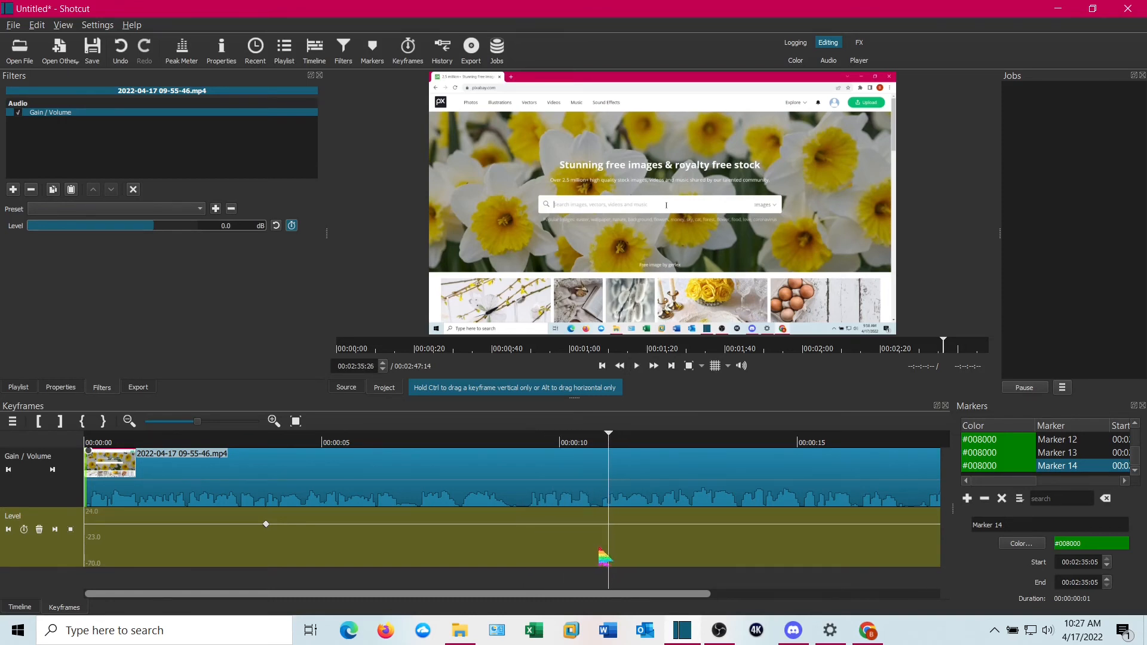
Add level keyframes on both sides of the mistake near the last marker, the second one at 00:02:35:16.
{"action": "mouse_move", "coordinate": [603, 558]}
{"action": "left_mouse_down"}
{"action": "mouse_move", "coordinate": [575, 546]}
{"action": "mouse_move", "coordinate": [606, 566]}
{"action": "left_mouse_up"}
{"action": "left_click", "coordinate": [24, 529]}
{"action": "left_click", "coordinate": [24, 529]}
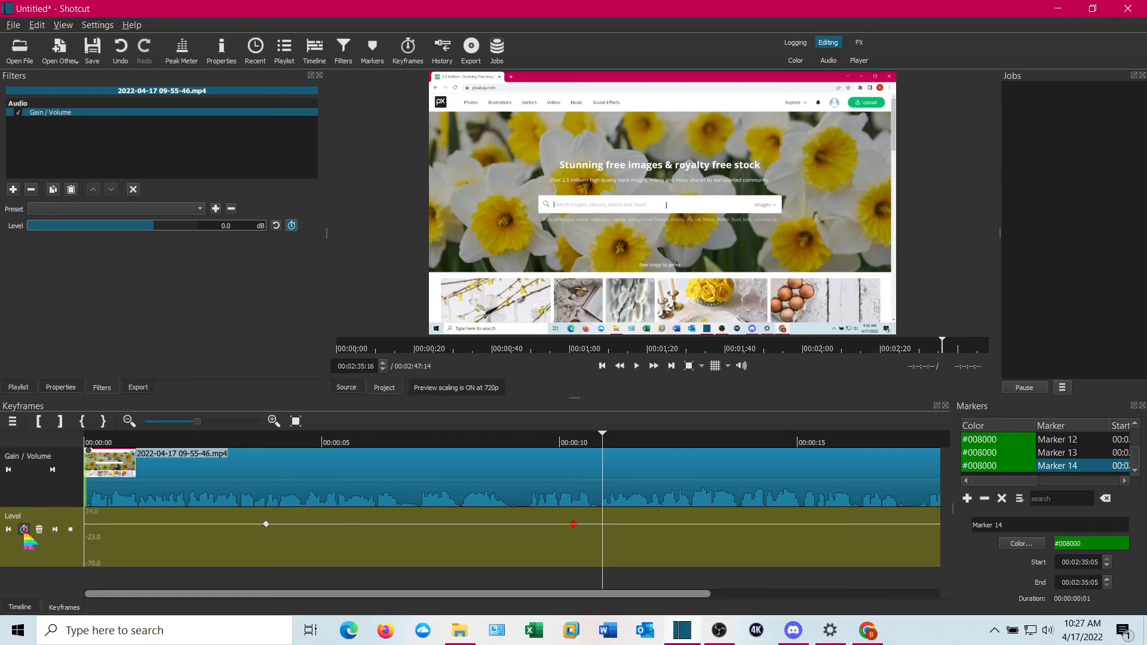
Add a level keyframe at 00:02:35:04 between the two and lower it to about -58 dB.
{"action": "left_click_drag", "start_coordinate": [600, 556], "coordinate": [585, 548]}
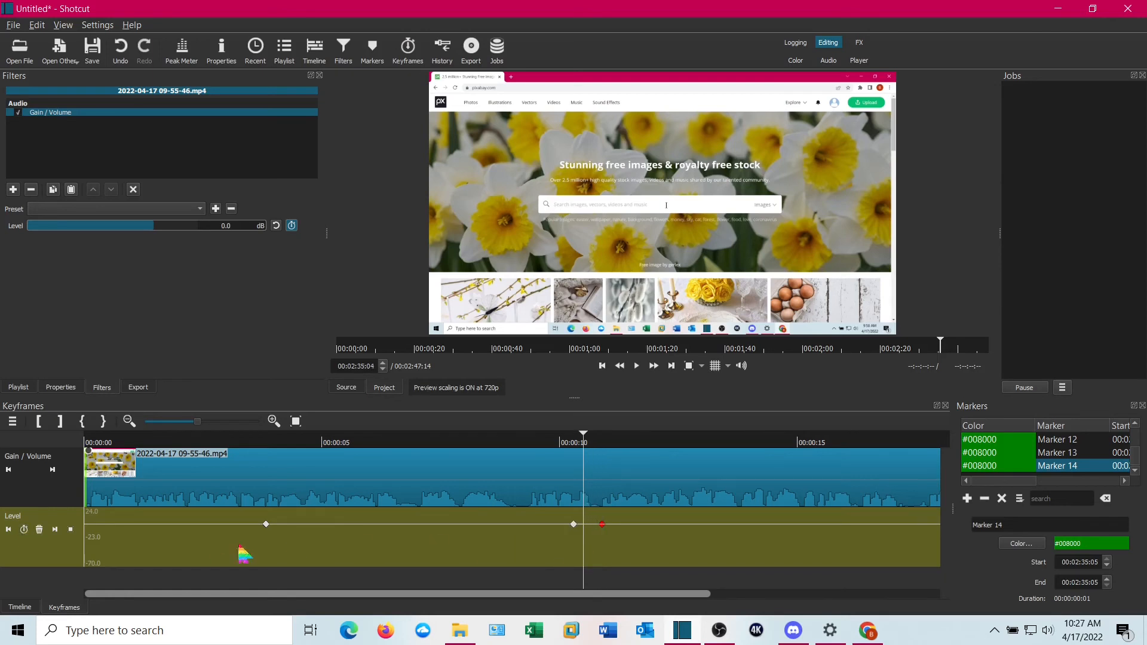
{"action": "left_click", "coordinate": [23, 530]}
{"action": "left_click_drag", "start_coordinate": [584, 525], "coordinate": [585, 564]}
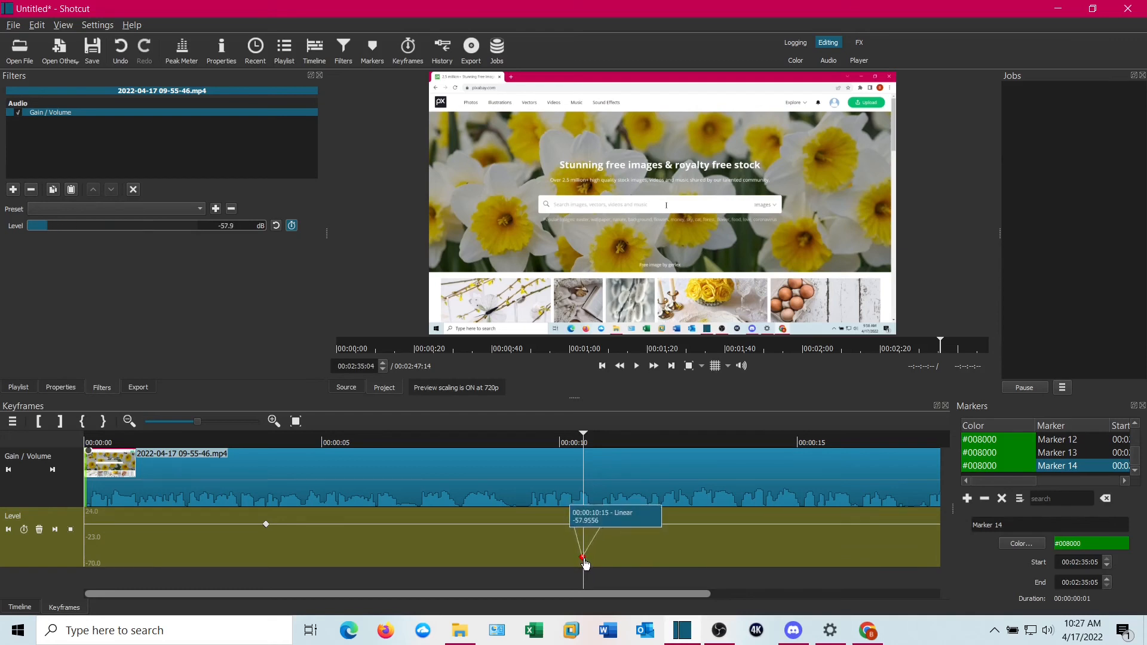
Replay the passage around the last marker to check the muting, and return to the full timeline.
{"action": "left_click", "coordinate": [533, 584]}
{"action": "left_click", "coordinate": [636, 367]}
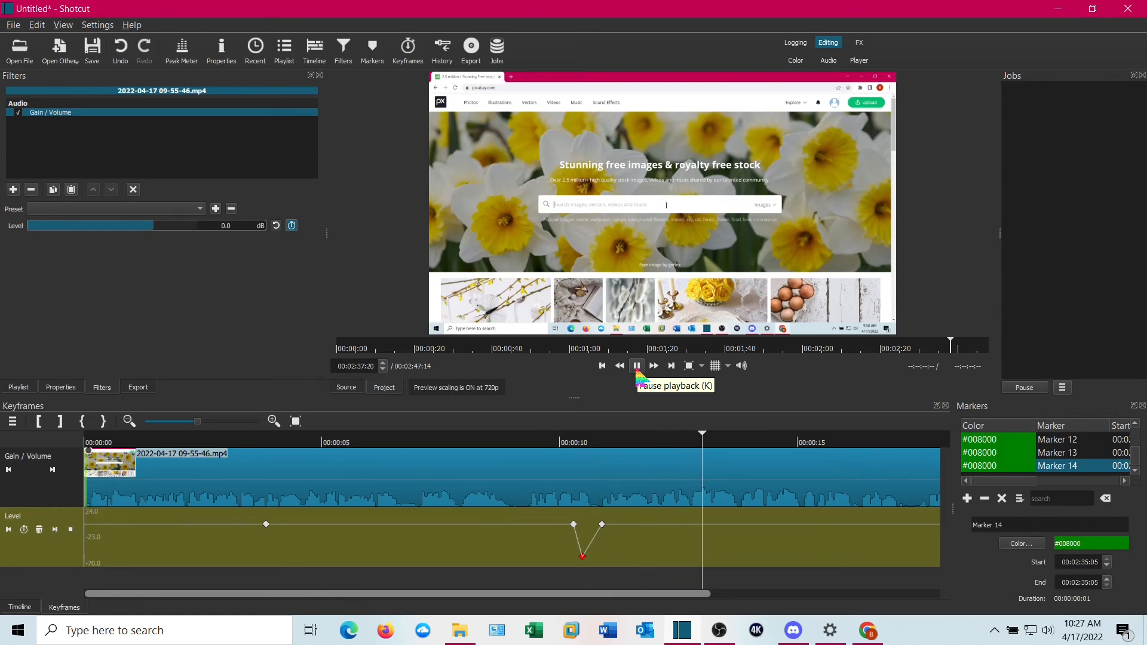
{"action": "left_click", "coordinate": [637, 368]}
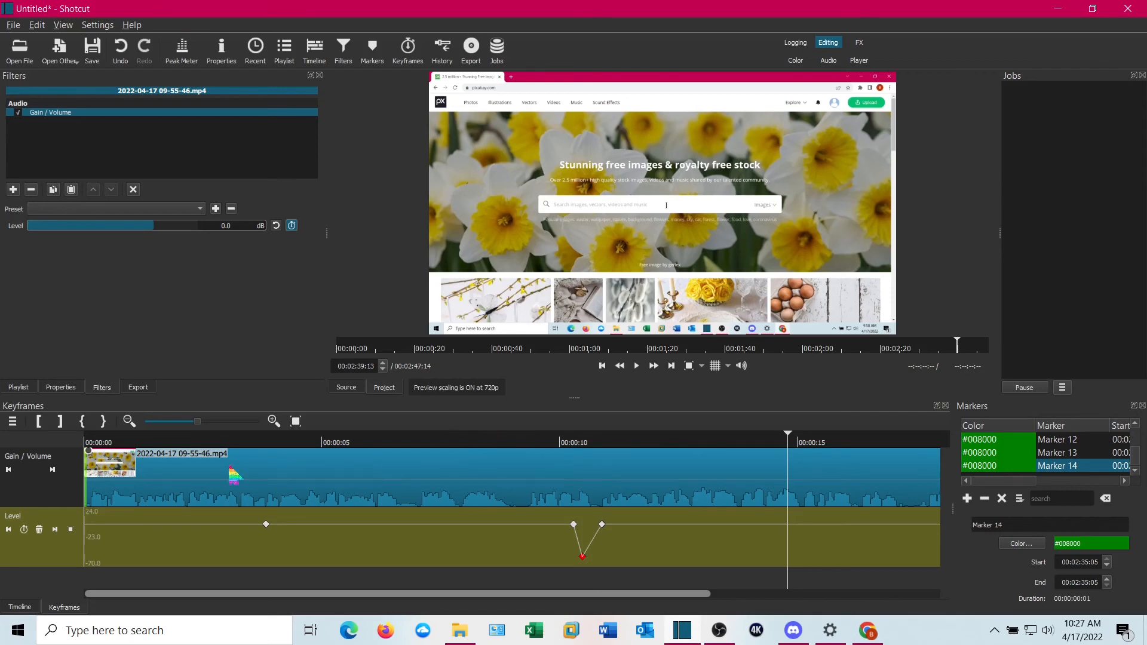
{"action": "left_click", "coordinate": [17, 608]}
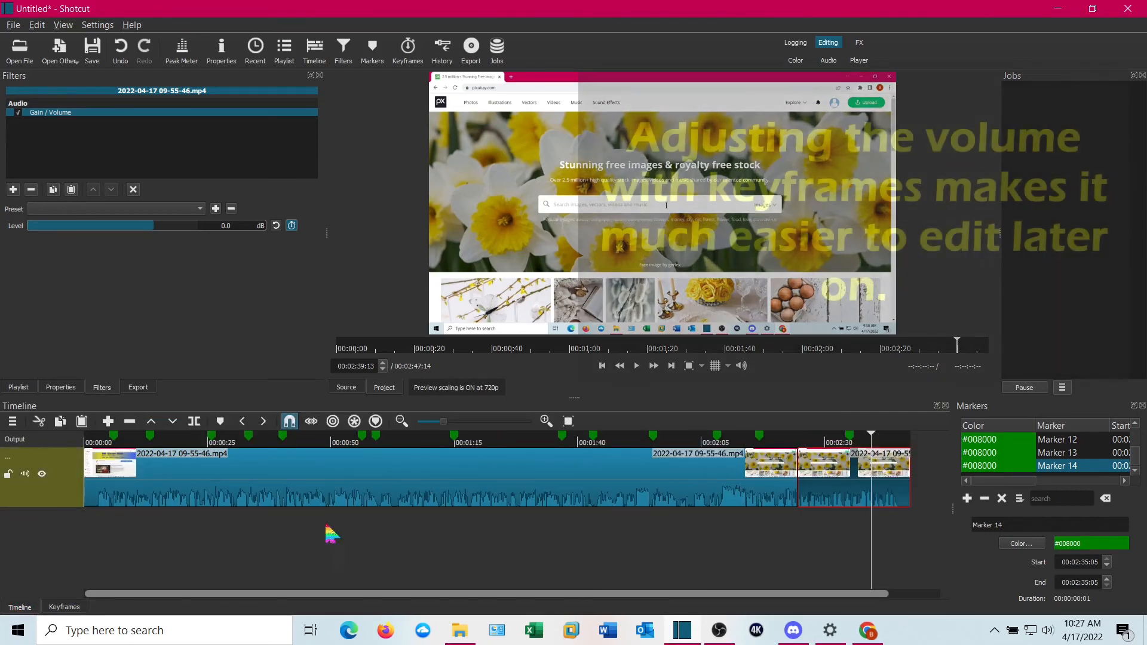